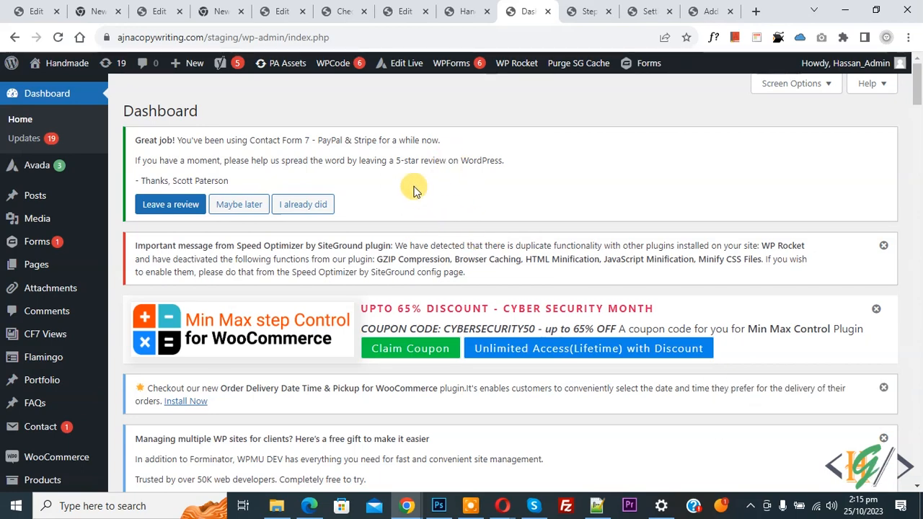
- Open the page for adding plugins and search for "gravity pdf"
scroll(415, 190, down, 5)
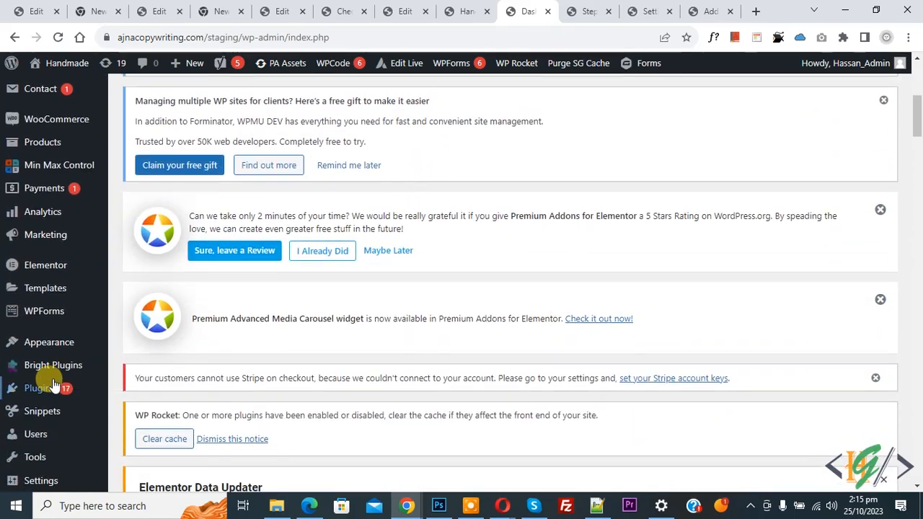
mouse_move(115, 385)
click(137, 408)
scroll(569, 203, down, 8)
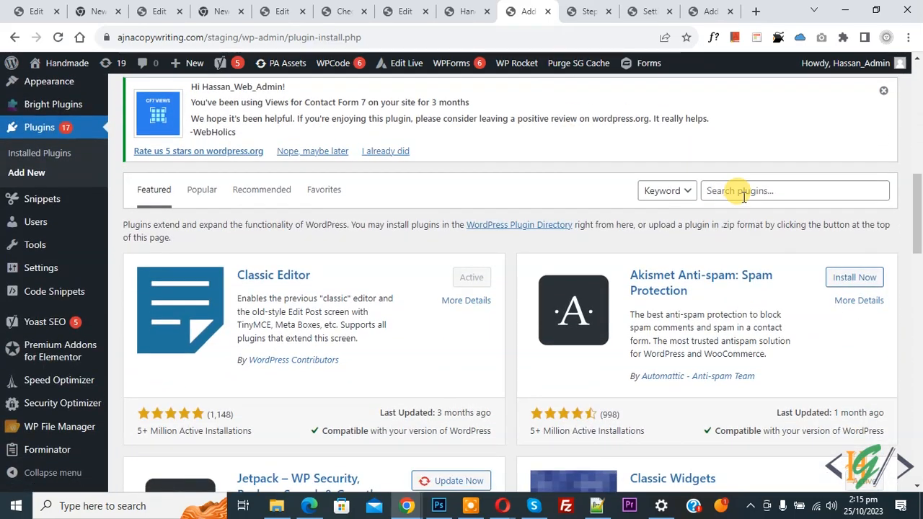
click(743, 196)
text(gravity pdf)
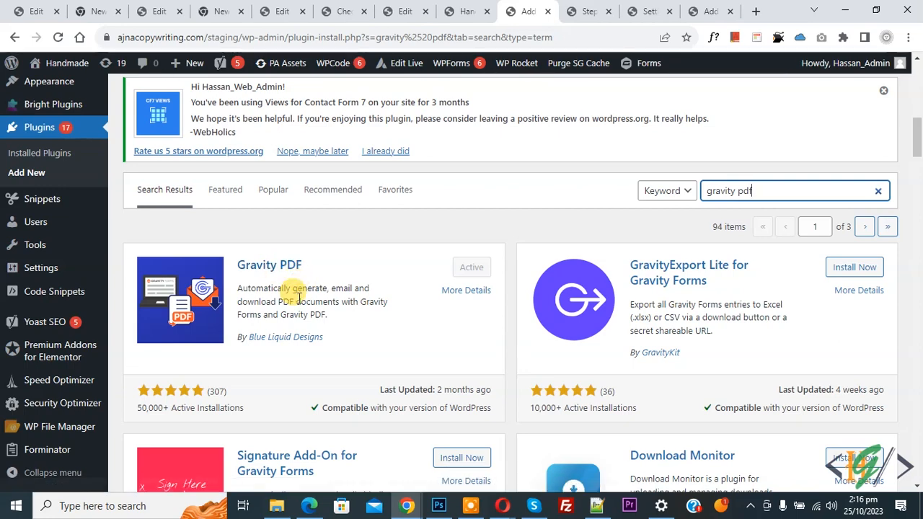
- Open the Gravity Forms global settings and go to the Default PDF Options in the PDF section
scroll(288, 321, up, 5)
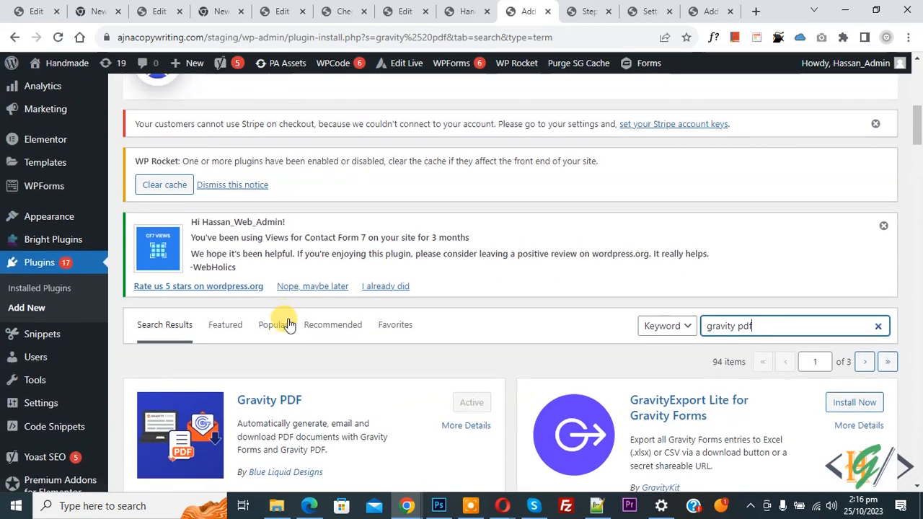
scroll(289, 321, up, 5)
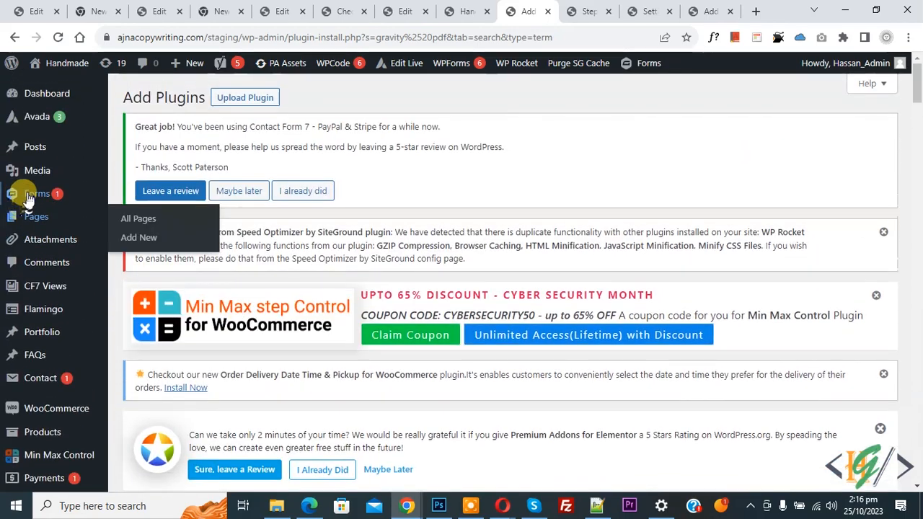
mouse_move(28, 198)
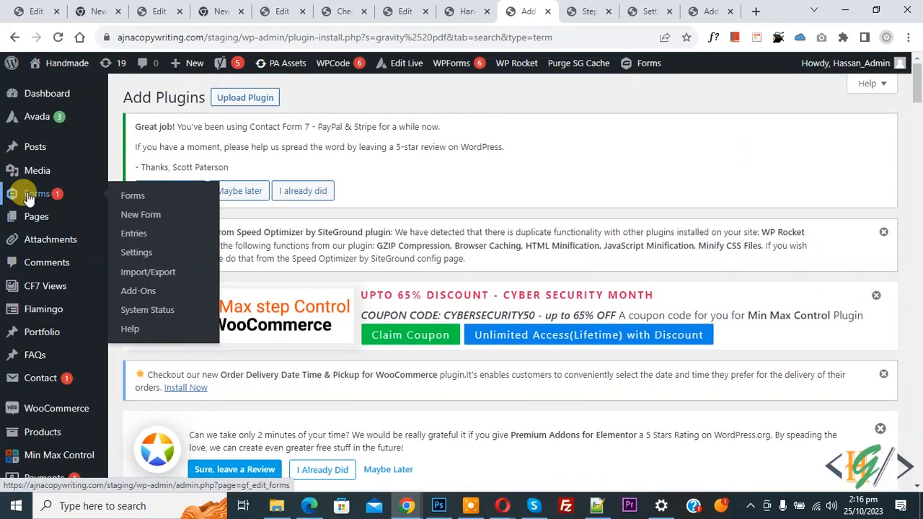
click(139, 257)
scroll(398, 209, down, 6)
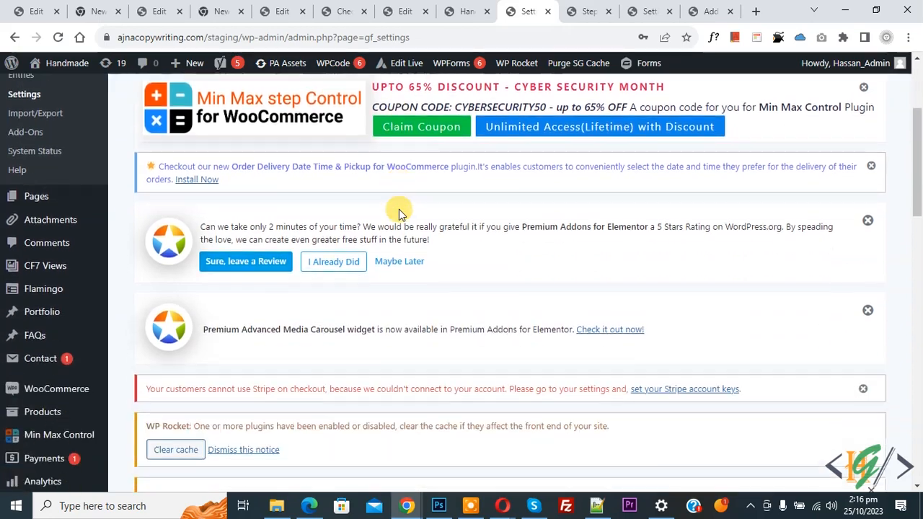
scroll(398, 209, down, 2)
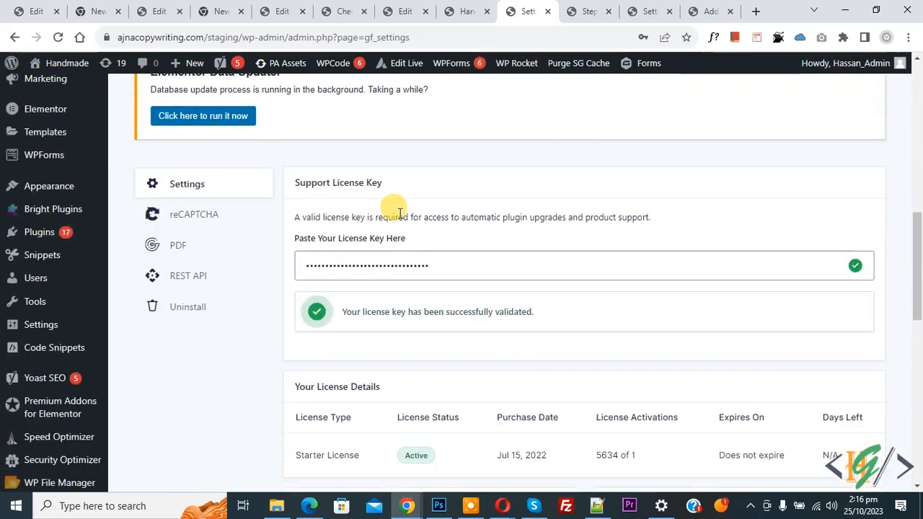
click(189, 249)
scroll(423, 144, down, 6)
scroll(418, 180, down, 1)
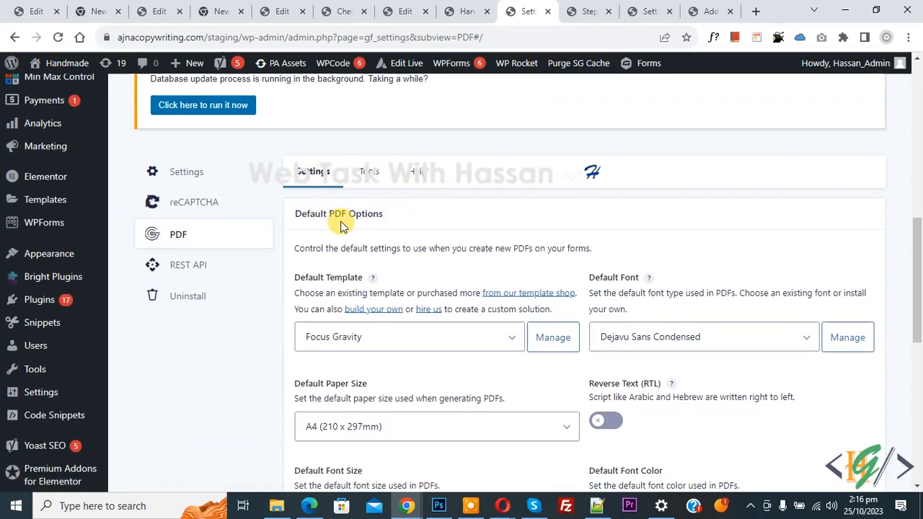
scroll(382, 215, down, 1)
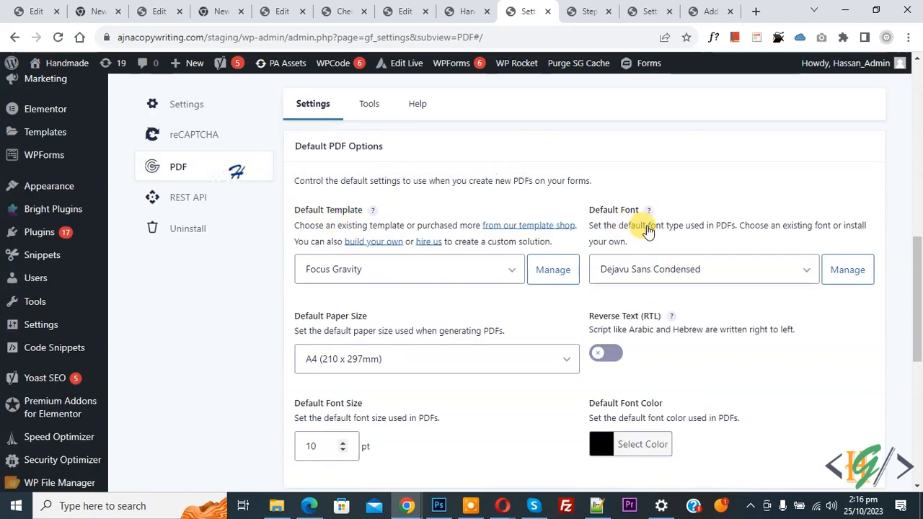
- Look through the installed PDF templates and the available default fonts, keeping the current choices
click(389, 274)
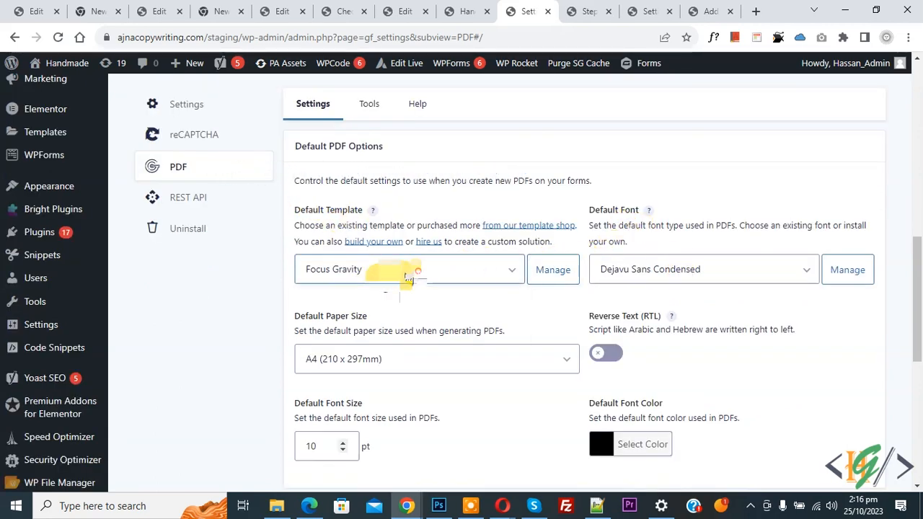
click(554, 276)
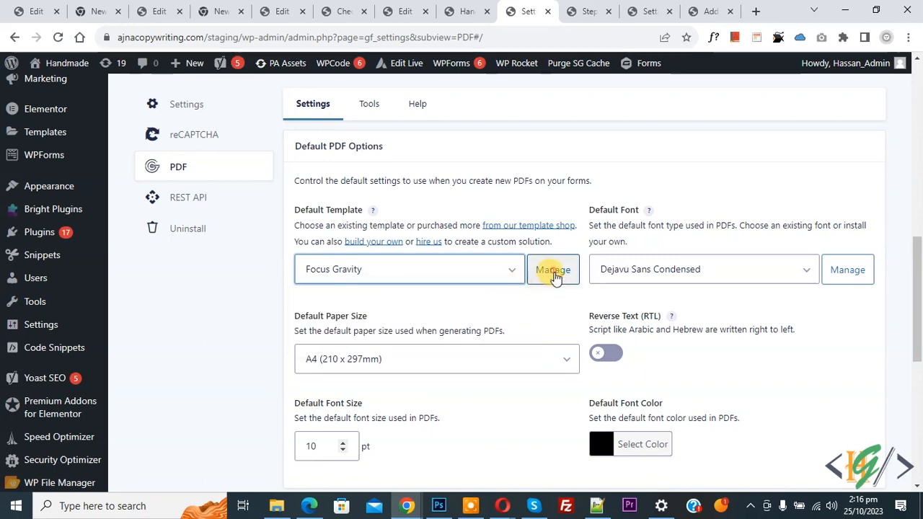
click(554, 276)
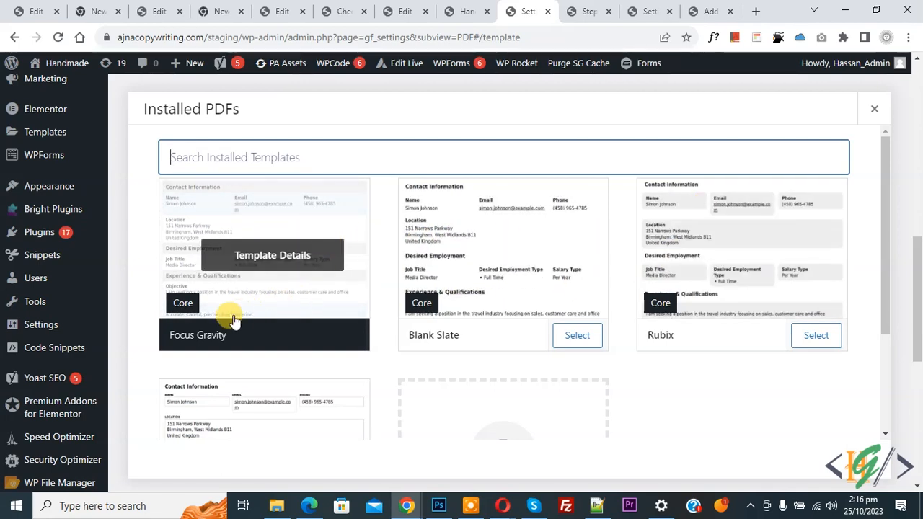
click(874, 109)
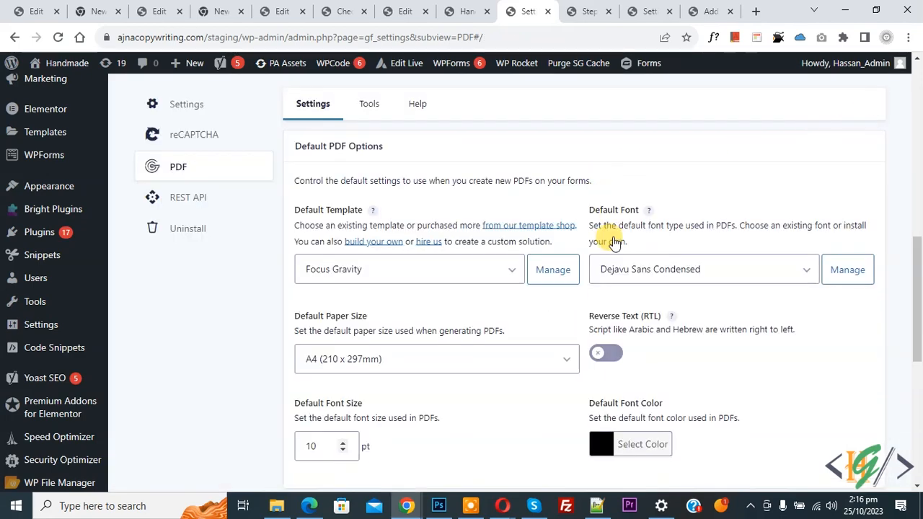
click(715, 275)
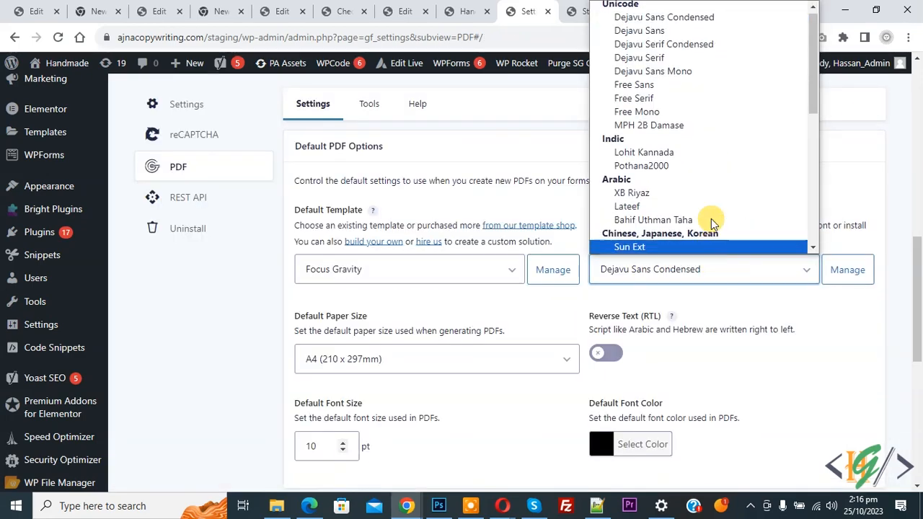
click(822, 217)
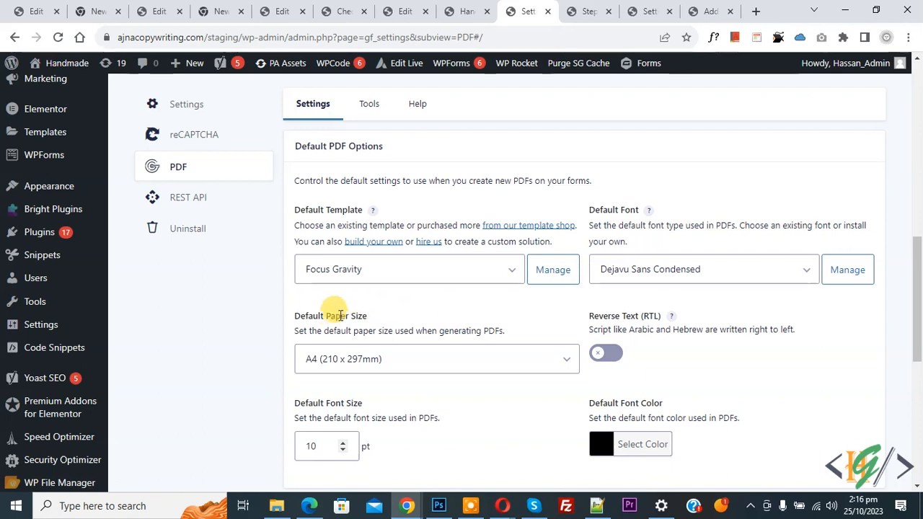
- Expand the Security options of the global PDF settings and save the settings
scroll(577, 280, down, 1)
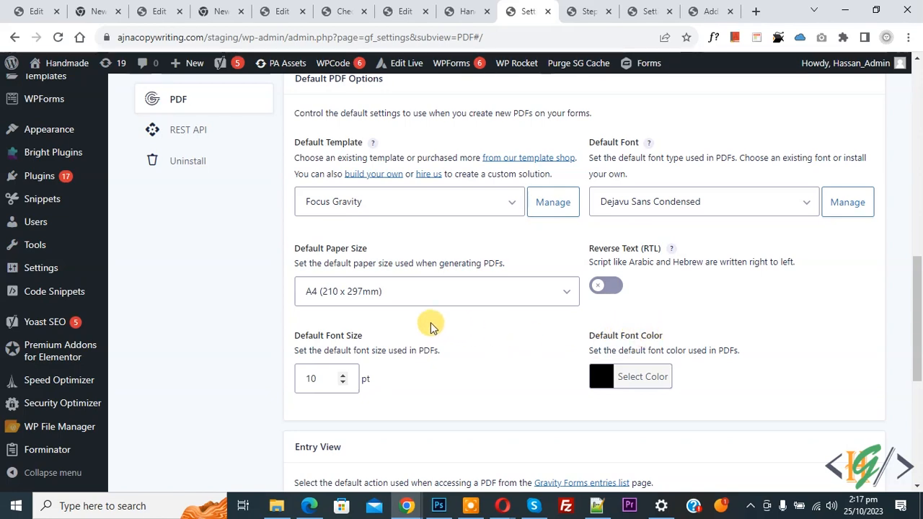
scroll(480, 243, down, 4)
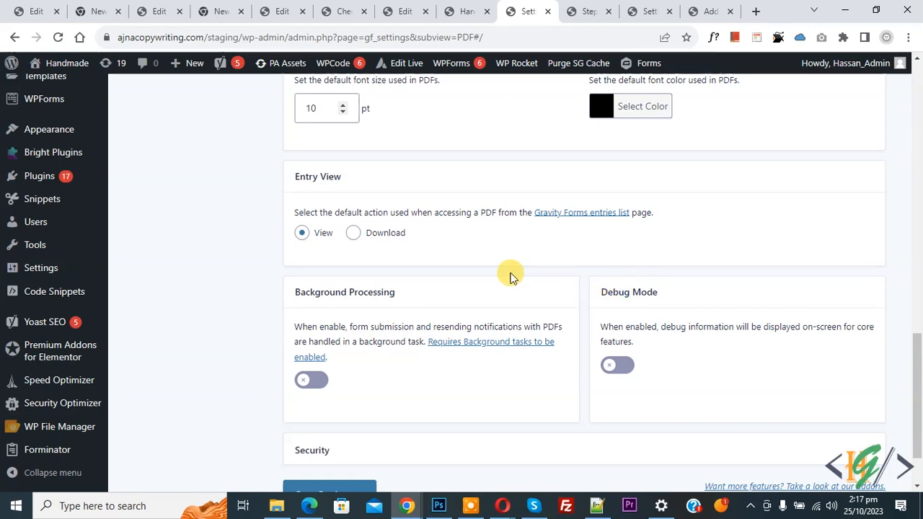
scroll(504, 281, down, 2)
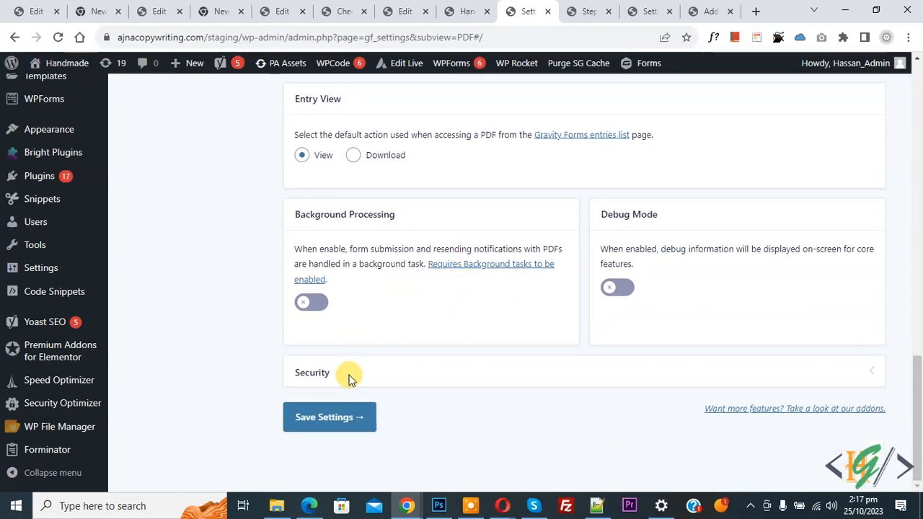
click(318, 373)
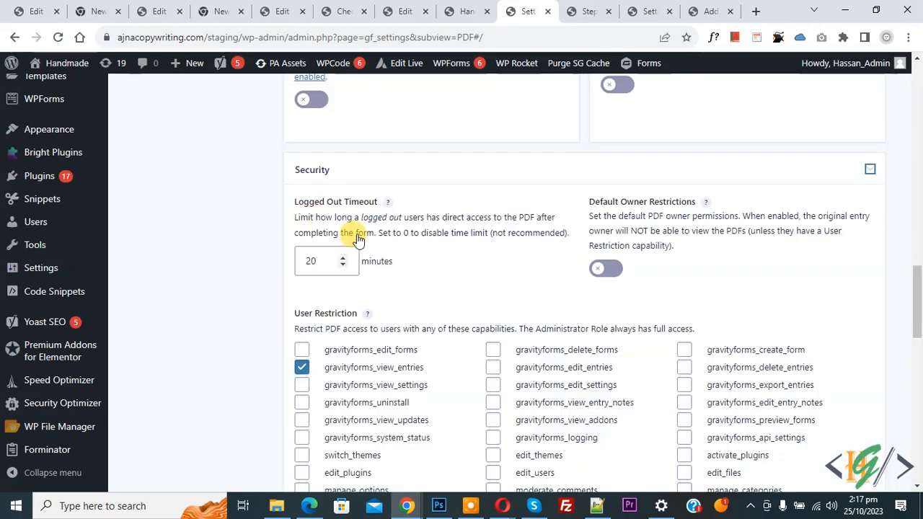
scroll(362, 242, down, 1)
scroll(352, 240, down, 12)
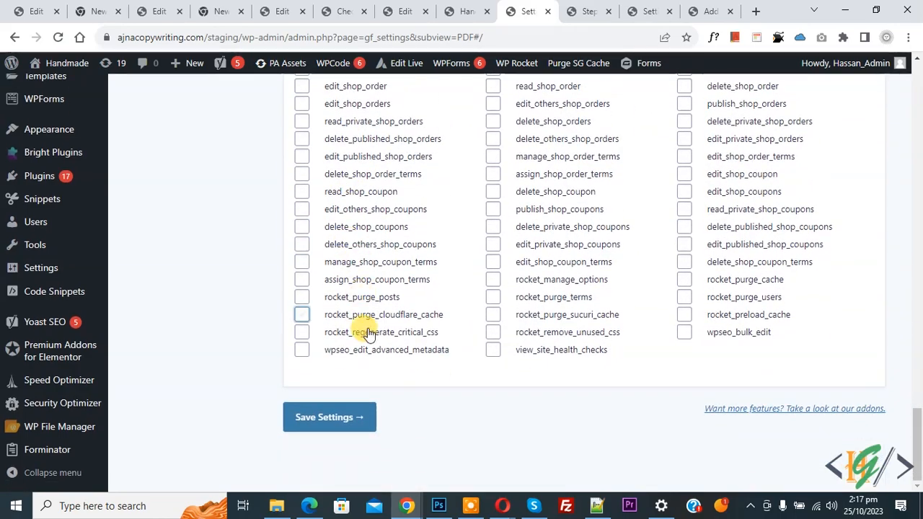
click(345, 418)
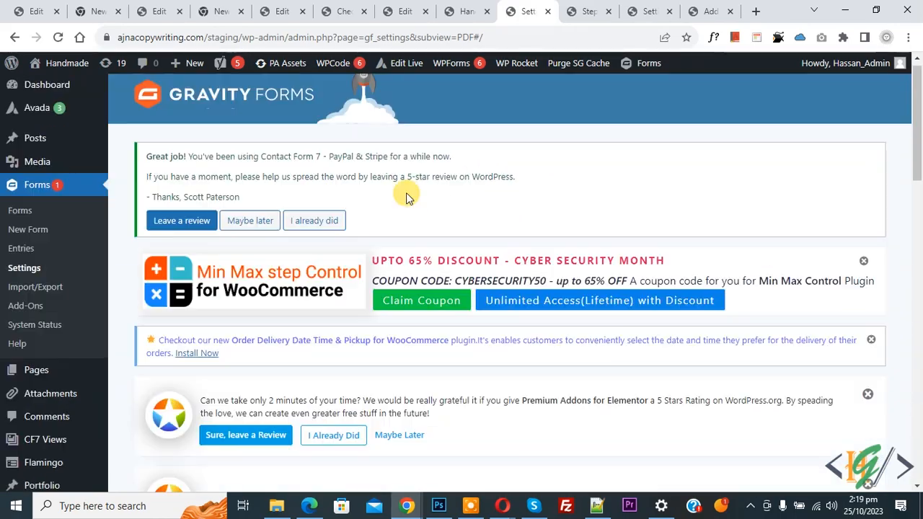
- View the PDF tools for installing core fonts and custom fonts
scroll(406, 198, down, 5)
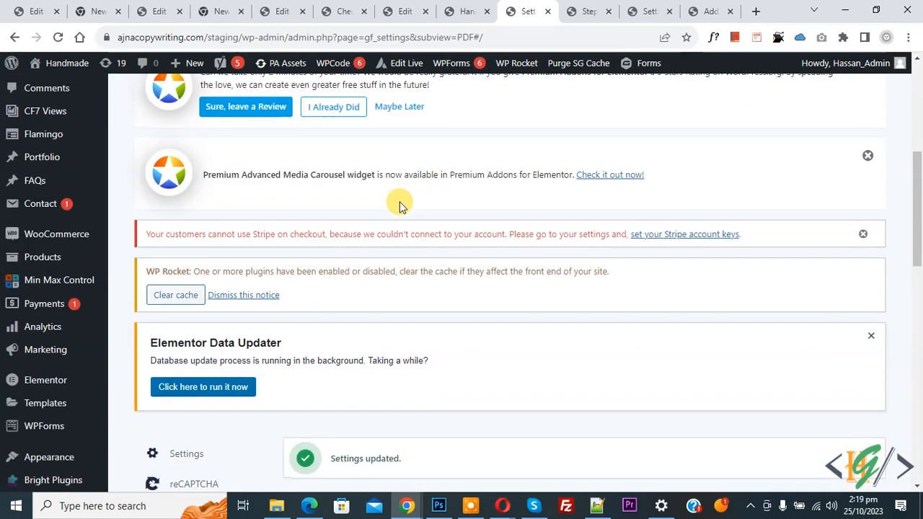
scroll(399, 205, down, 4)
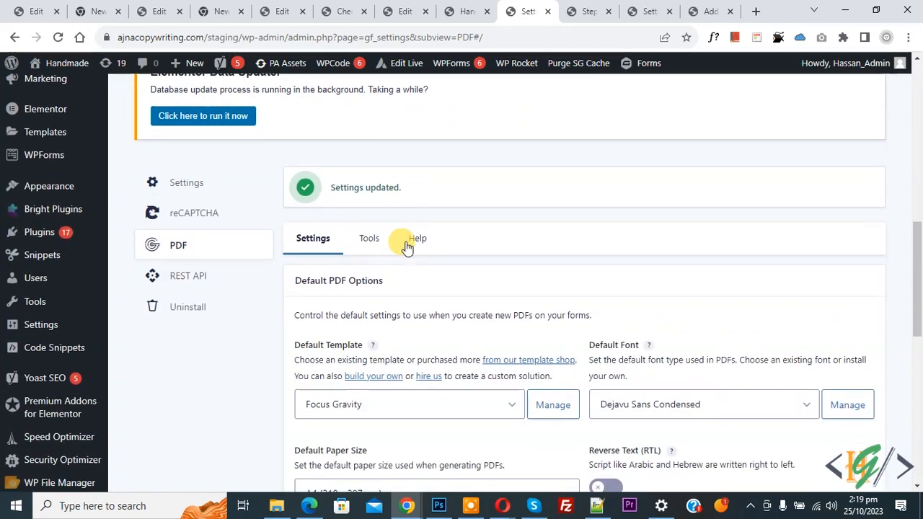
click(369, 242)
scroll(411, 207, down, 5)
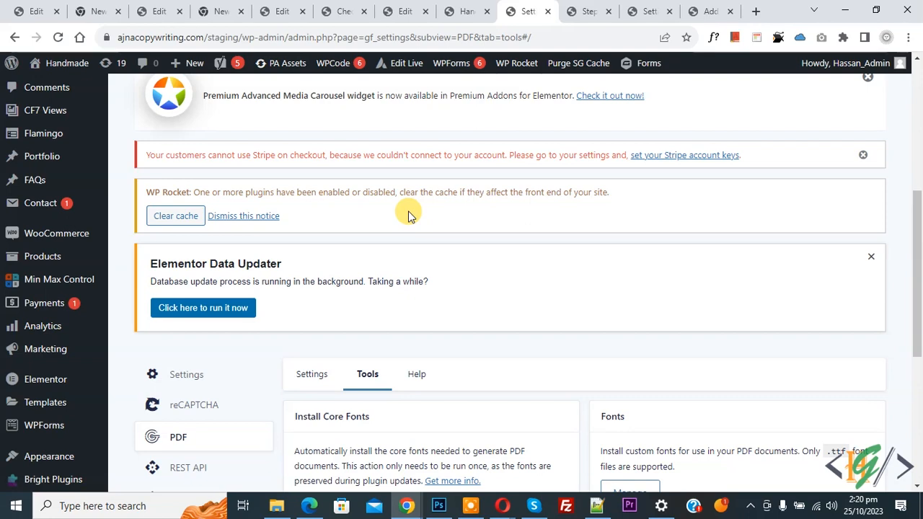
scroll(408, 213, down, 3)
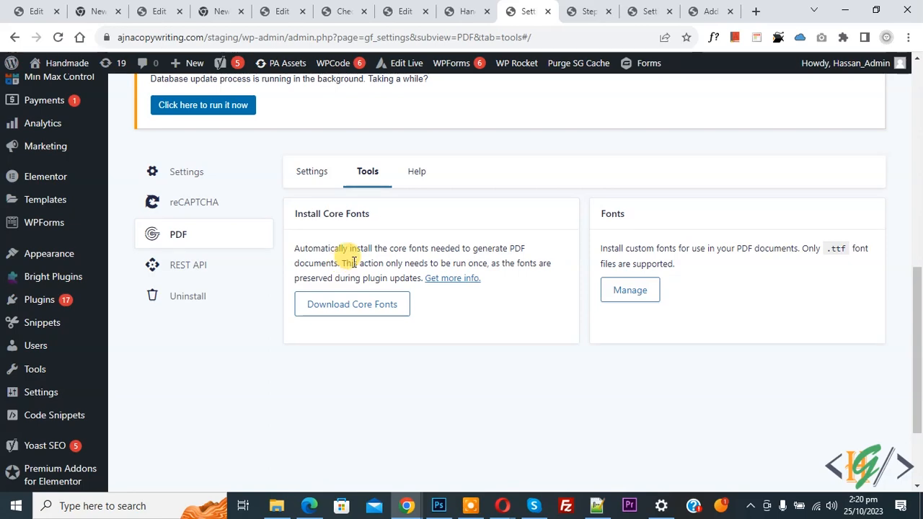
- Open the form settings of Multi Step Form from the forms list
scroll(346, 252, up, 6)
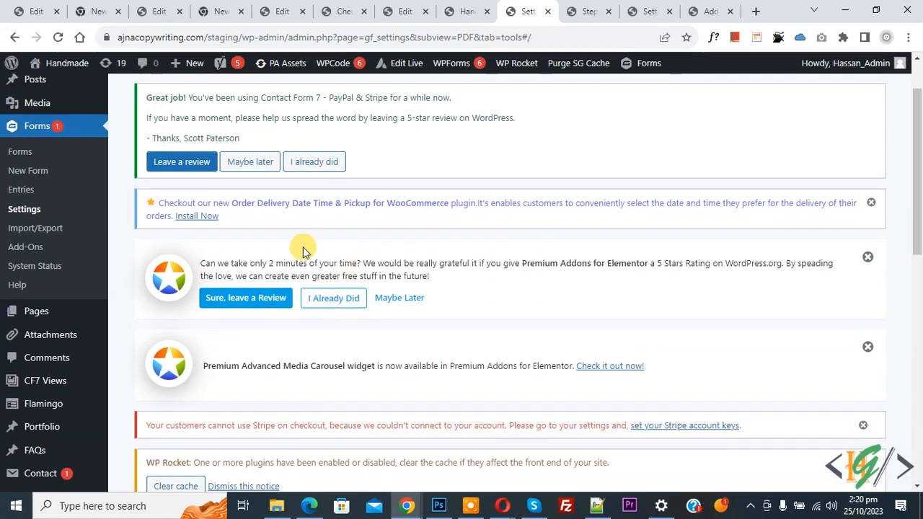
click(20, 151)
scroll(360, 187, down, 5)
scroll(361, 197, down, 4)
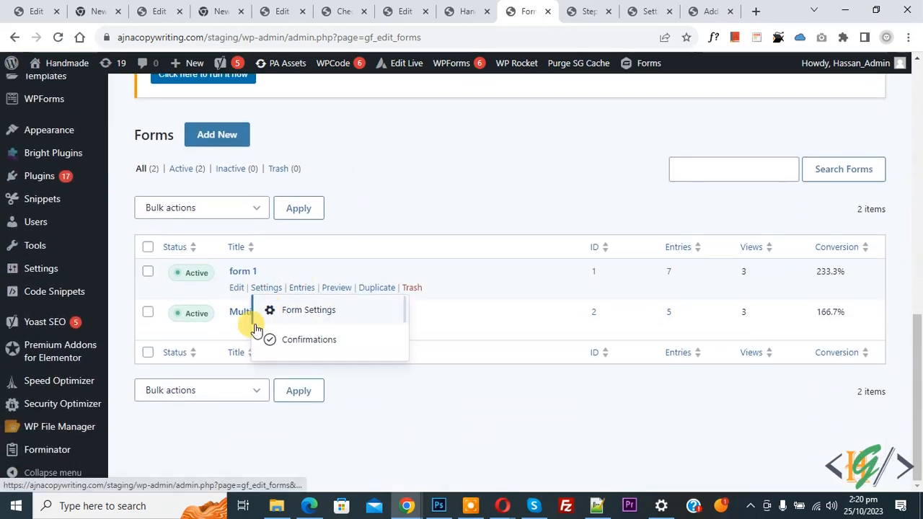
mouse_move(266, 333)
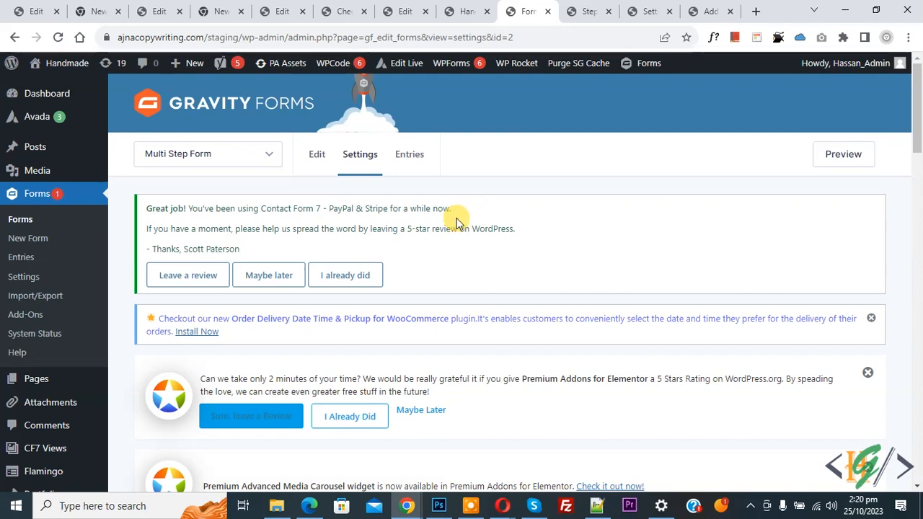
- Open the PDF section of Multi Step Form's settings to reach its list of PDFs
scroll(406, 140, down, 9)
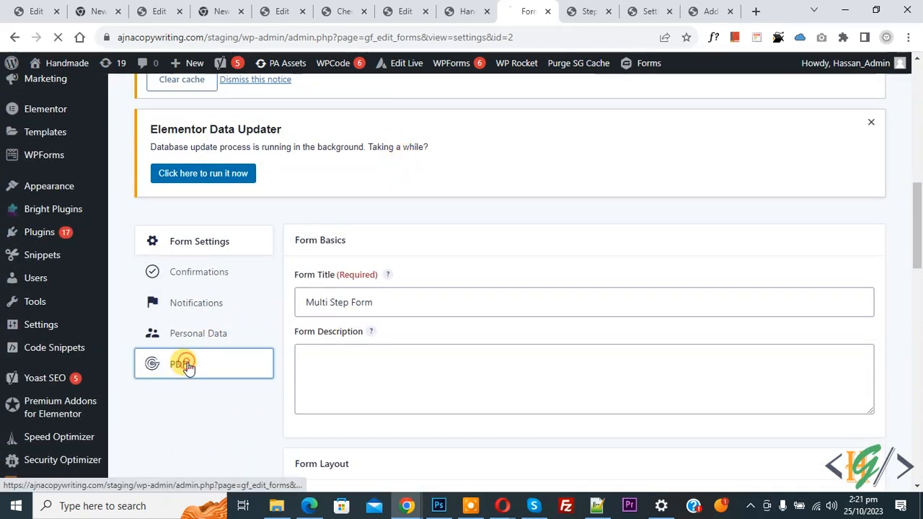
click(178, 364)
scroll(422, 273, down, 1)
scroll(418, 275, down, 8)
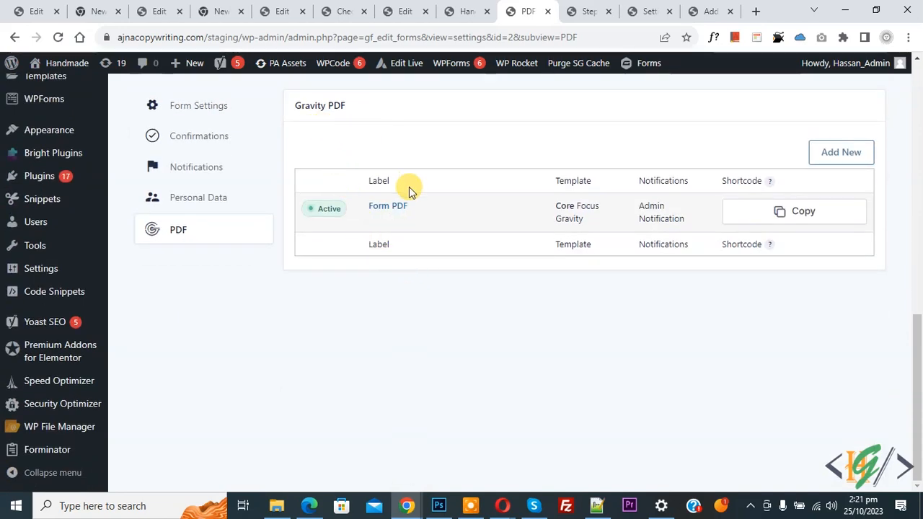
mouse_move(406, 229)
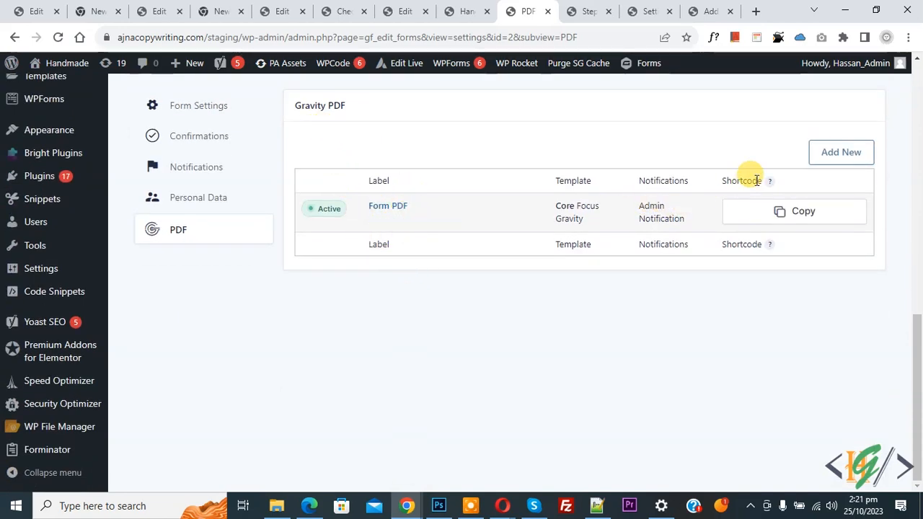
- Add a new PDF to the form and label it "User Form PDF"
click(836, 153)
scroll(412, 206, down, 5)
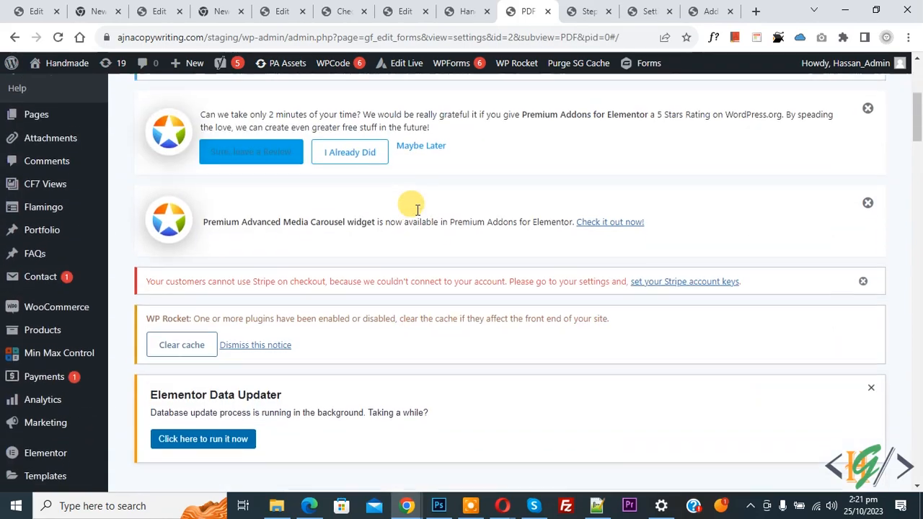
scroll(417, 211, down, 3)
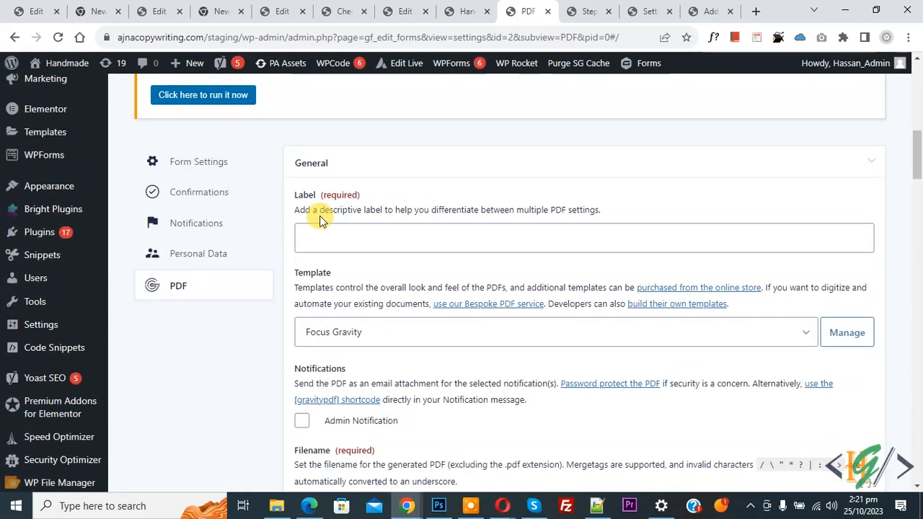
click(341, 248)
text(User Form PDF)
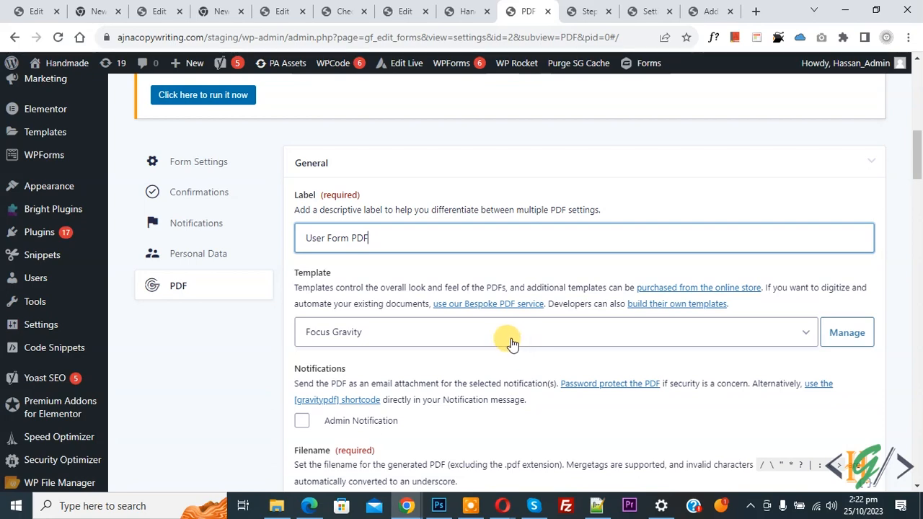
- Attach the PDF to the Admin Notification and set its filename to "User Info"
click(620, 342)
scroll(342, 299, down, 2)
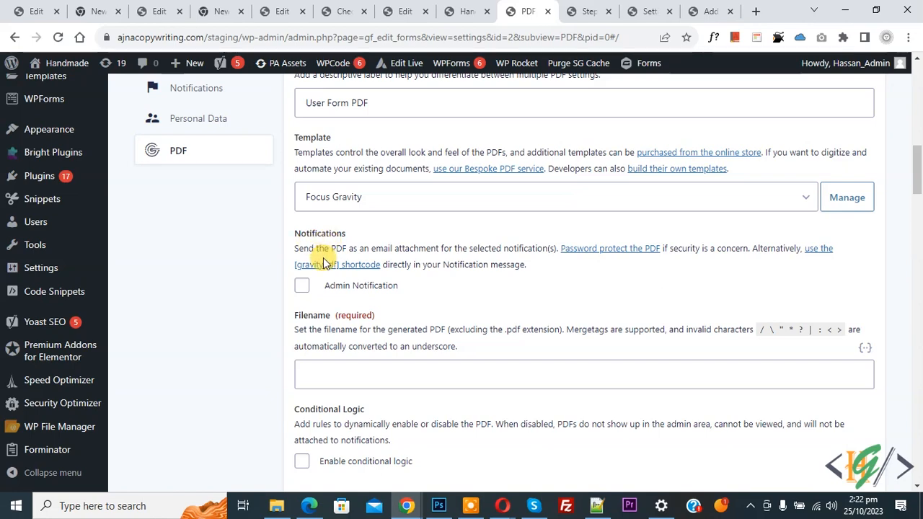
scroll(326, 292, down, 1)
click(339, 304)
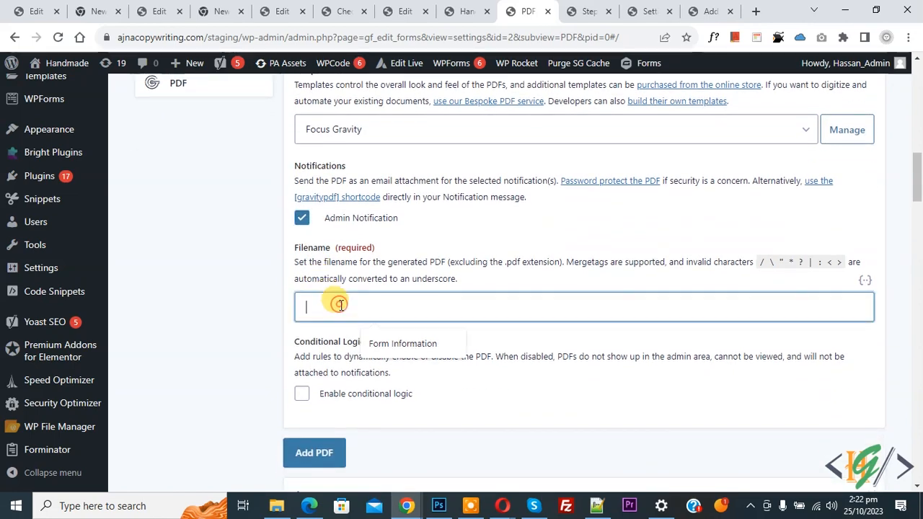
text(User Info)
- View the rule options offered by the PDF's conditional logic
scroll(325, 302, down, 1)
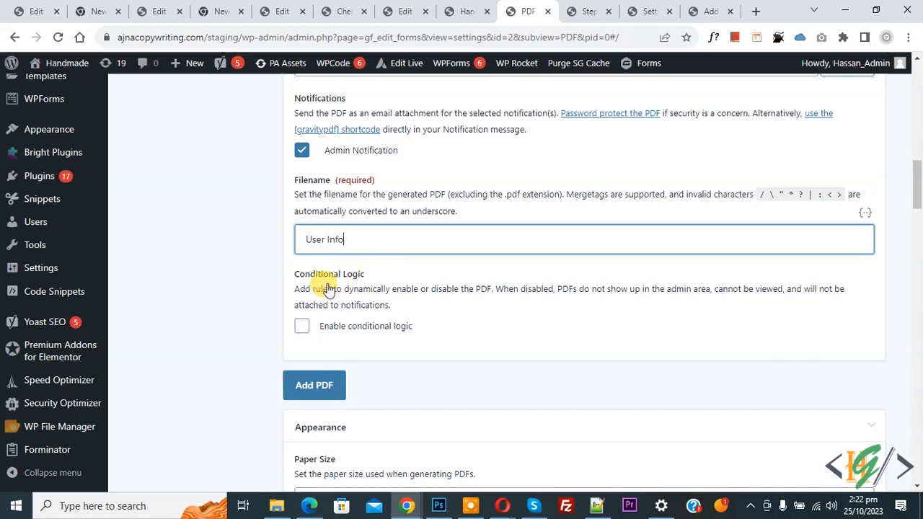
click(302, 327)
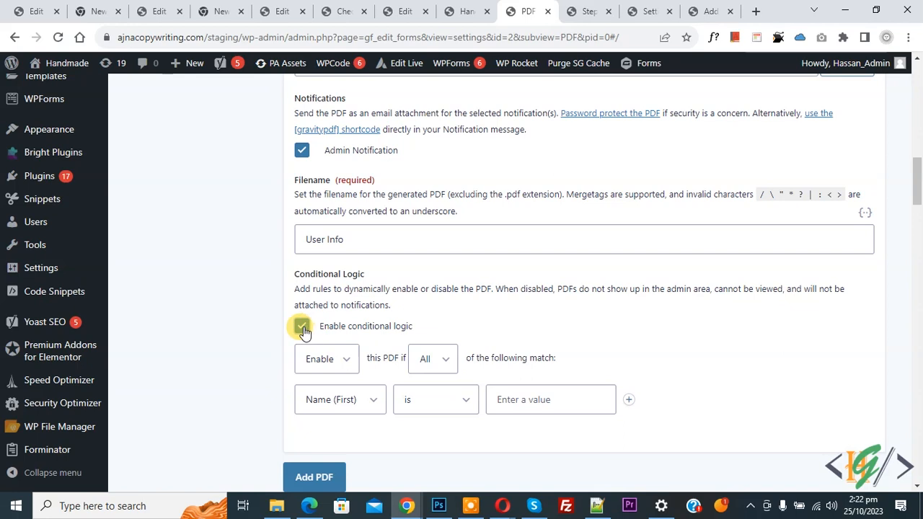
- Examine the paper size, orientation, font, font size and font color options in the PDF's appearance settings
scroll(303, 330, down, 5)
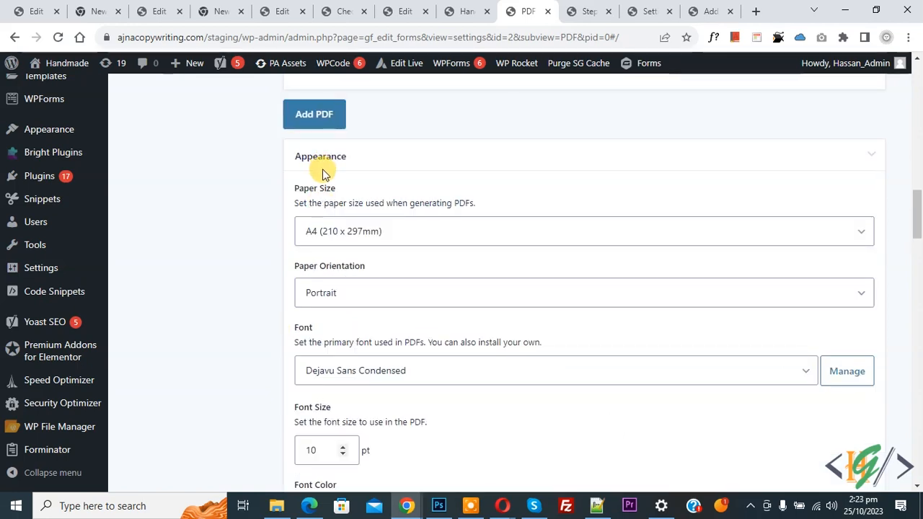
click(408, 238)
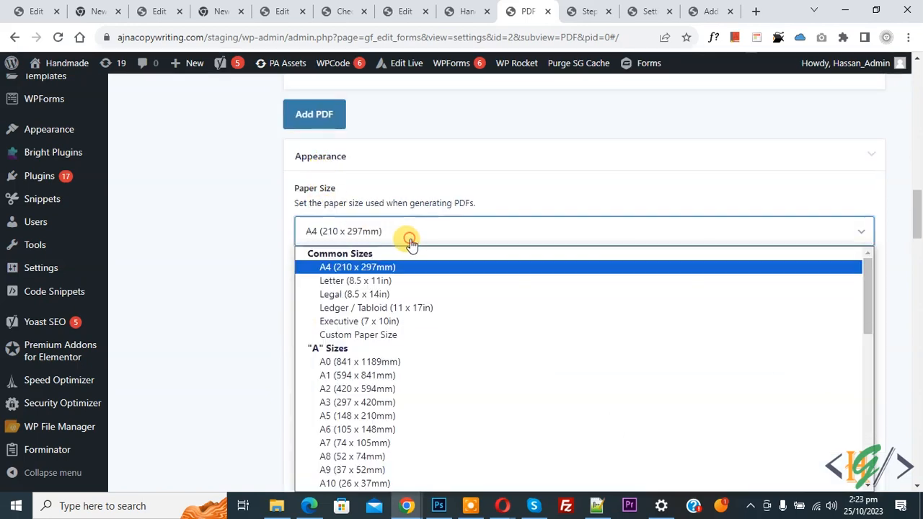
click(259, 274)
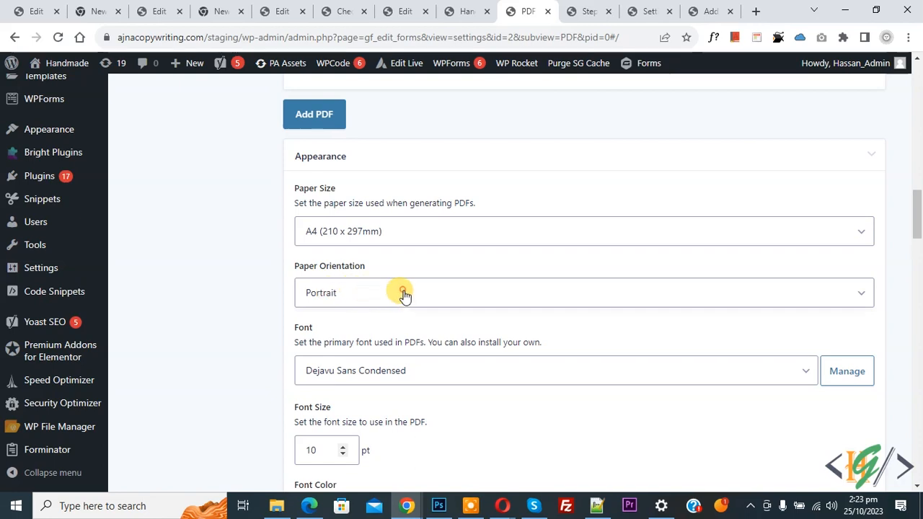
click(403, 294)
click(264, 293)
scroll(280, 258, down, 2)
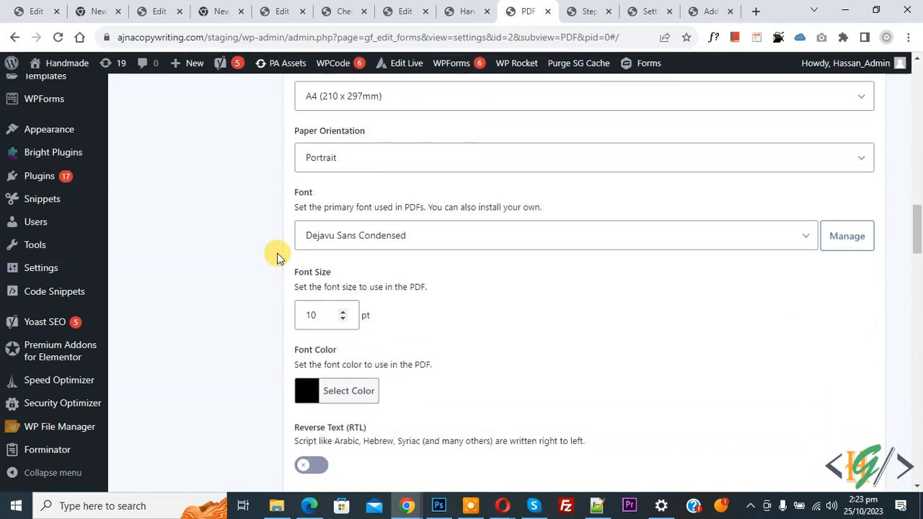
click(447, 248)
click(142, 224)
scroll(269, 235, down, 2)
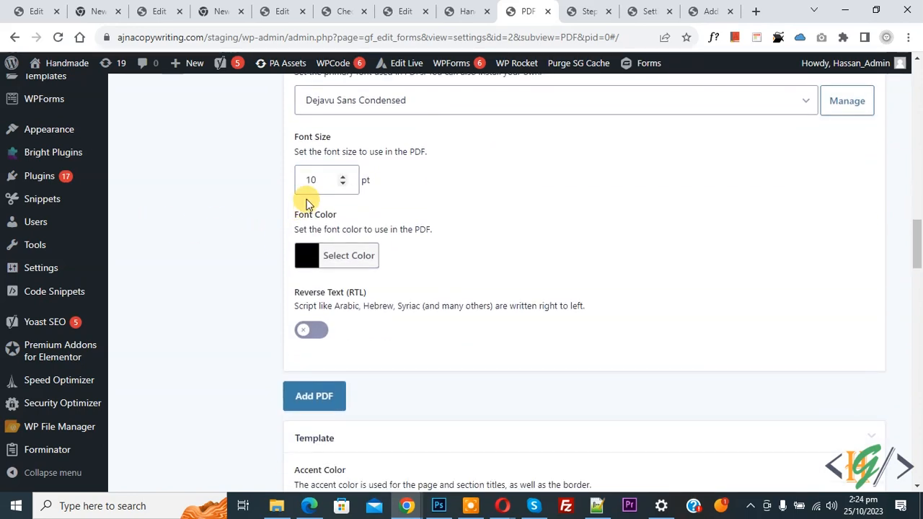
click(342, 184)
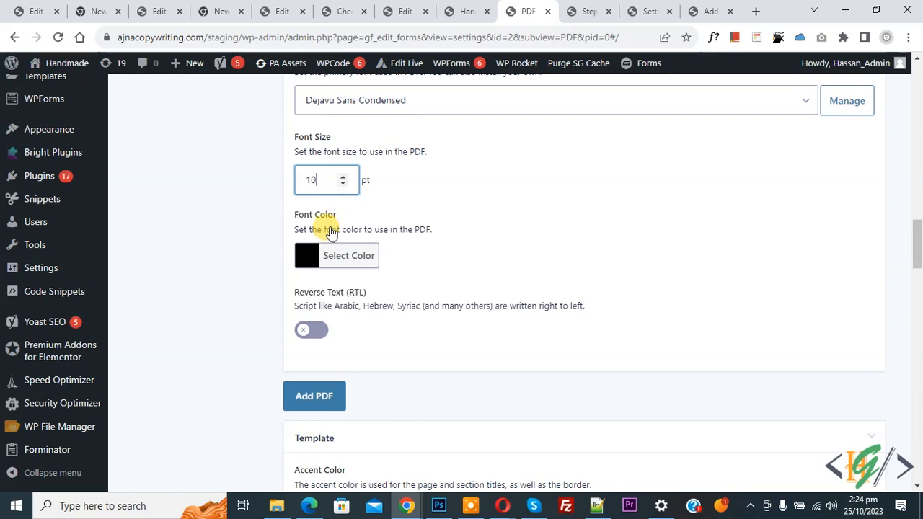
- Examine the PDF's template options, covering colors, label format, display toggles, background, header and footer
scroll(252, 228, down, 4)
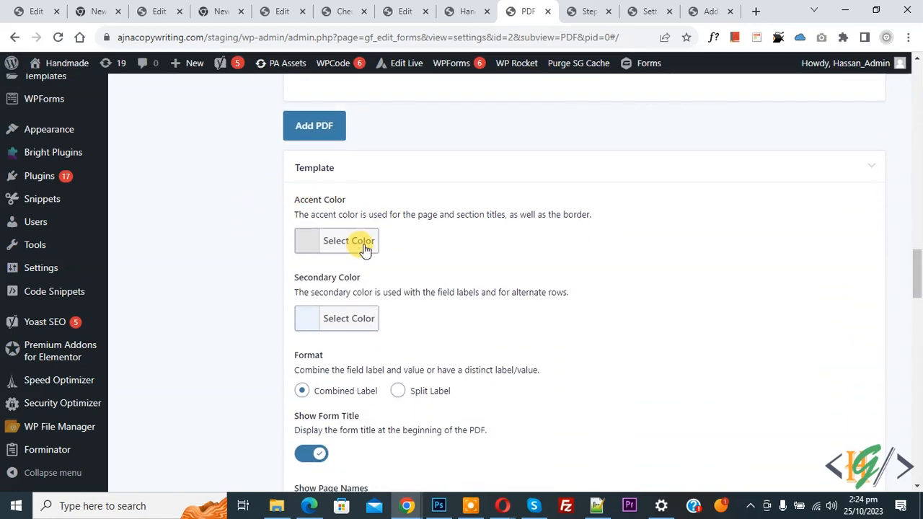
scroll(226, 217, down, 2)
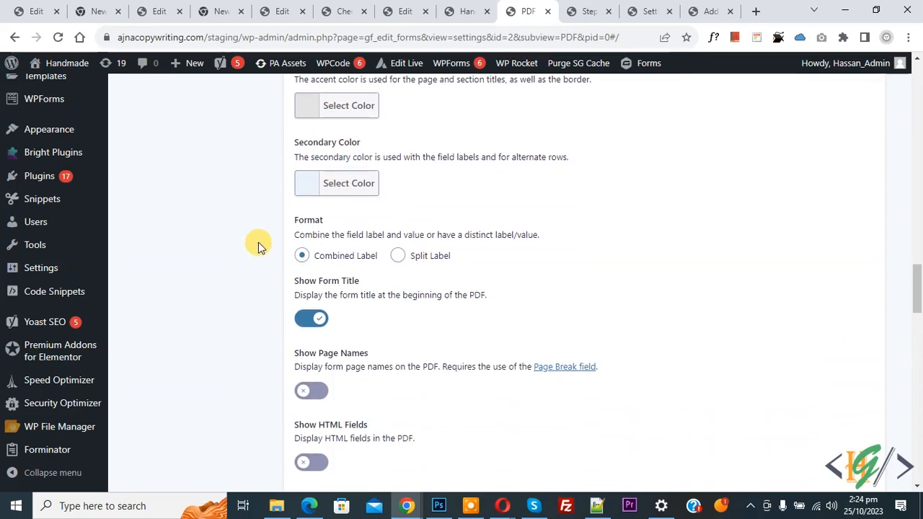
scroll(260, 243, down, 1)
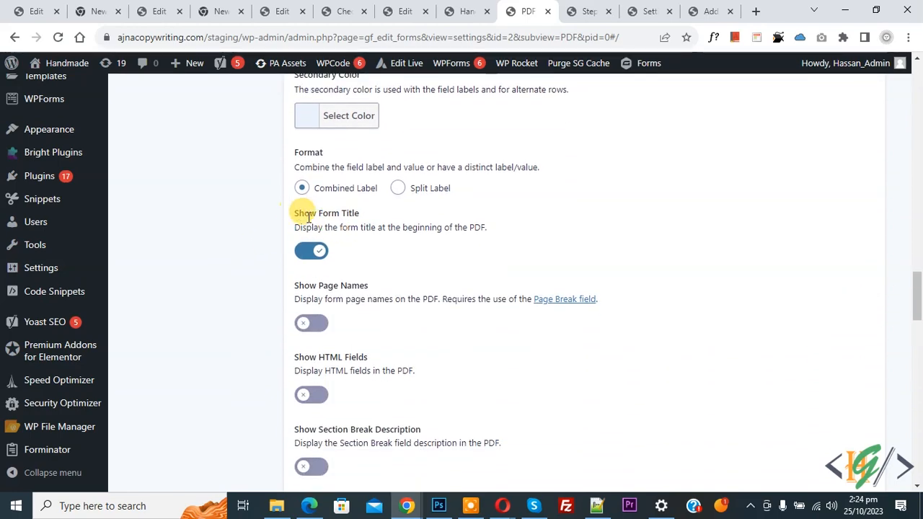
scroll(370, 218, down, 2)
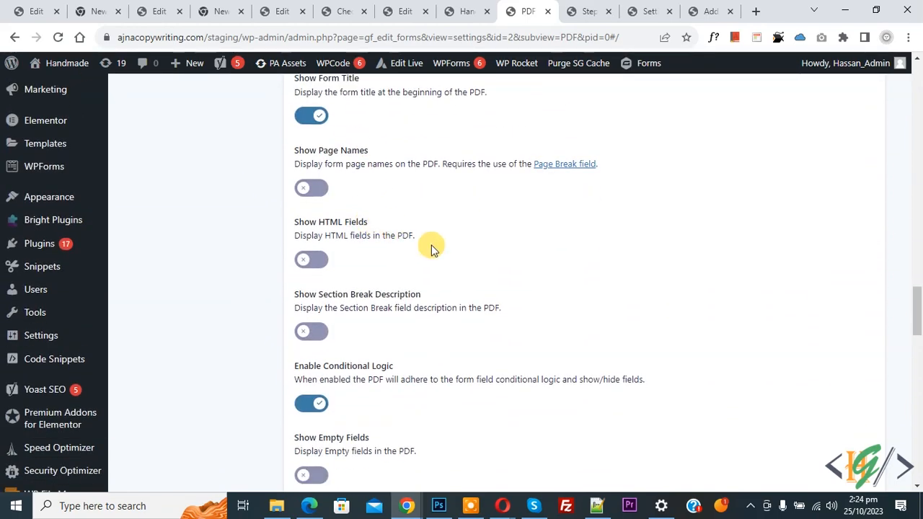
scroll(424, 258, down, 1)
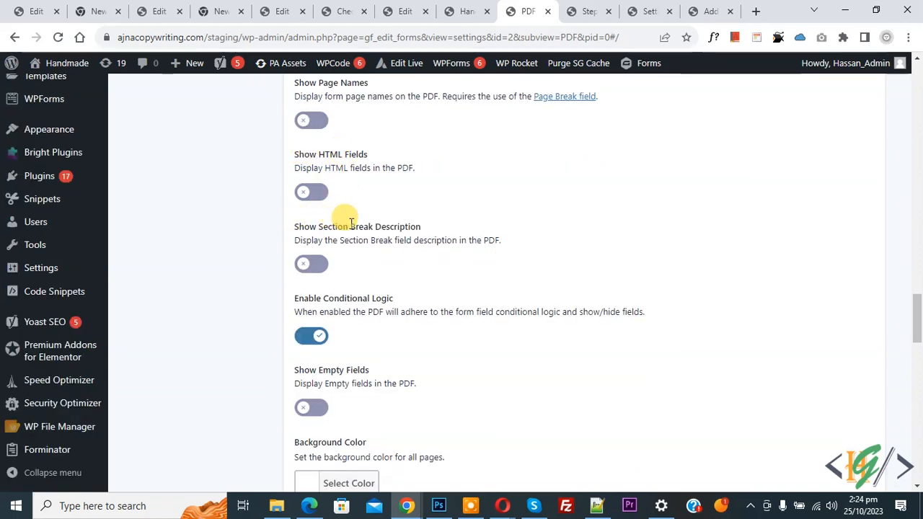
scroll(281, 196, down, 4)
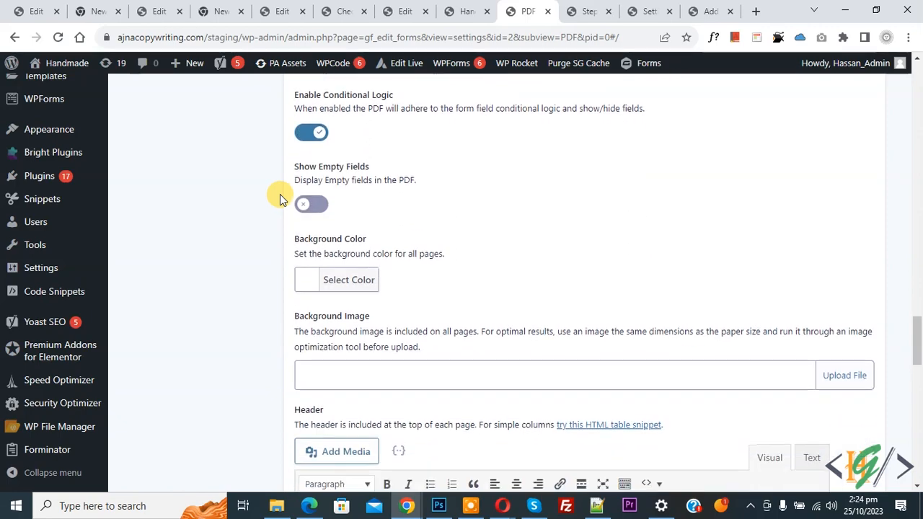
scroll(308, 210, down, 1)
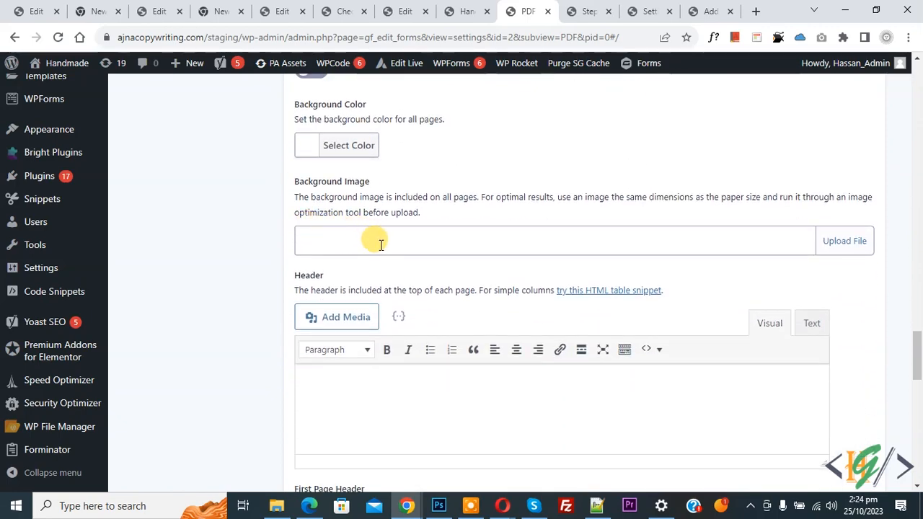
scroll(269, 217, down, 1)
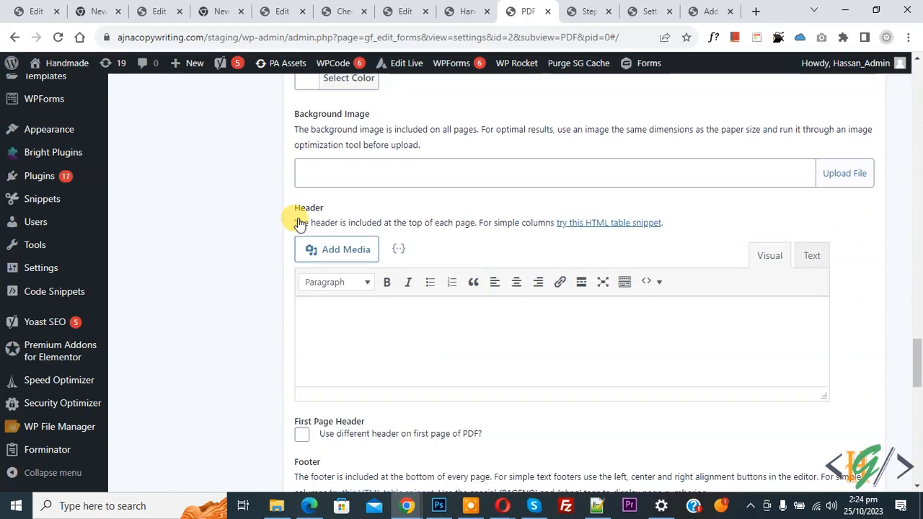
scroll(305, 220, down, 1)
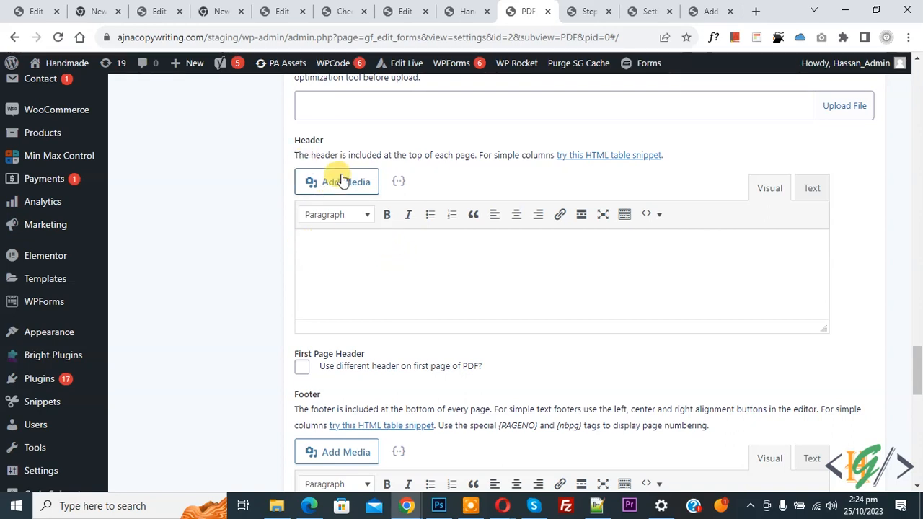
scroll(247, 182, down, 3)
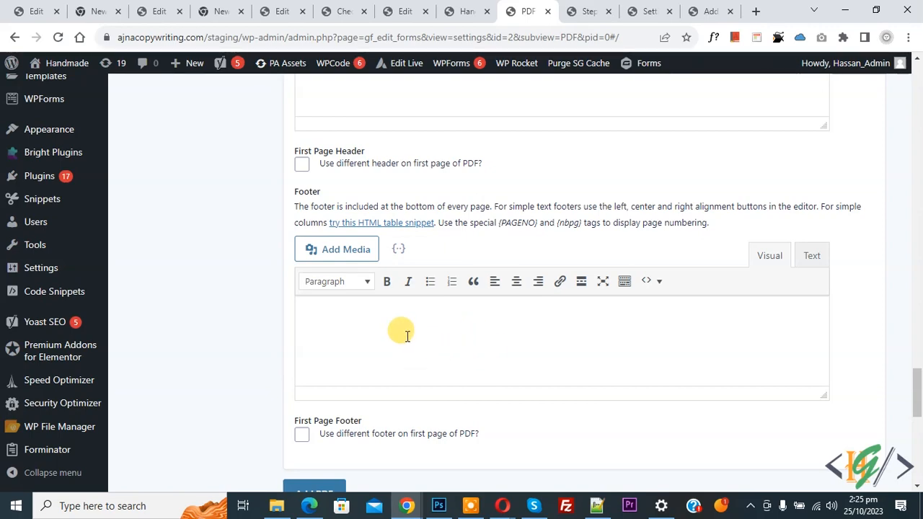
- View the advanced PDF format options and the password and privilege fields that PDF security offers
scroll(262, 249, down, 5)
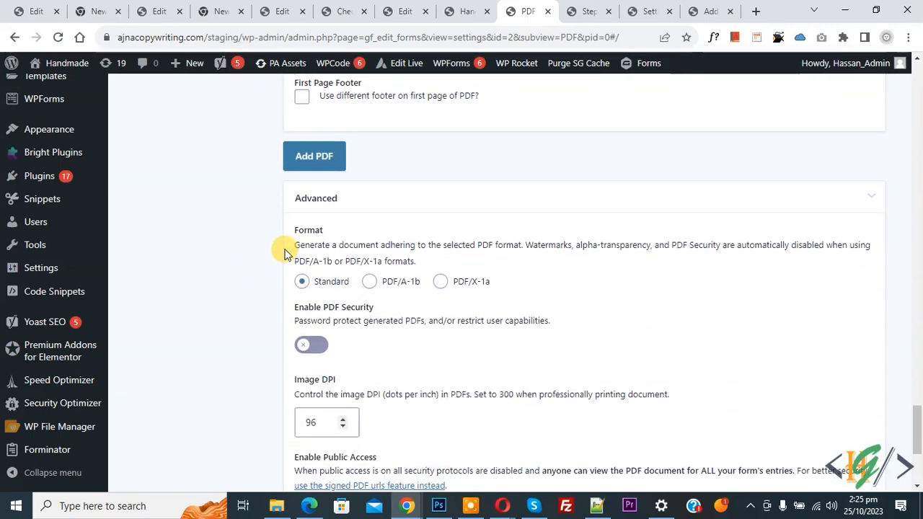
scroll(289, 266, down, 1)
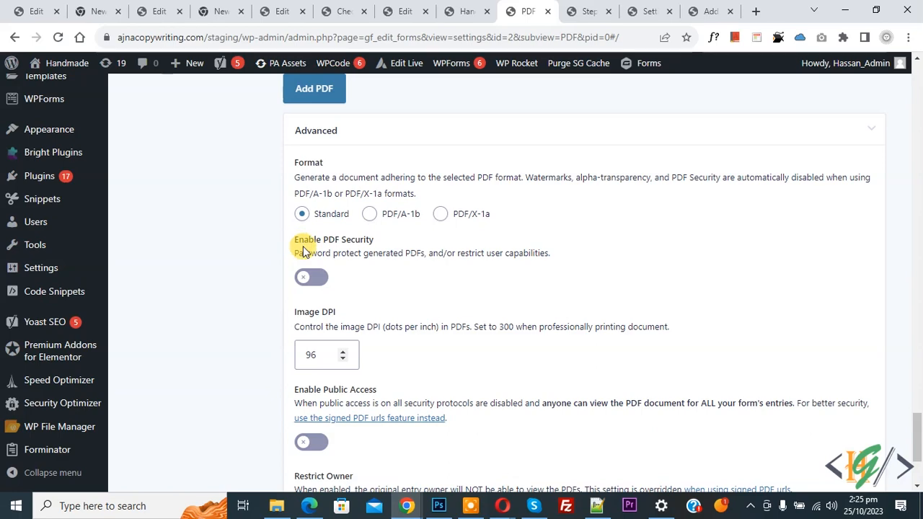
click(316, 278)
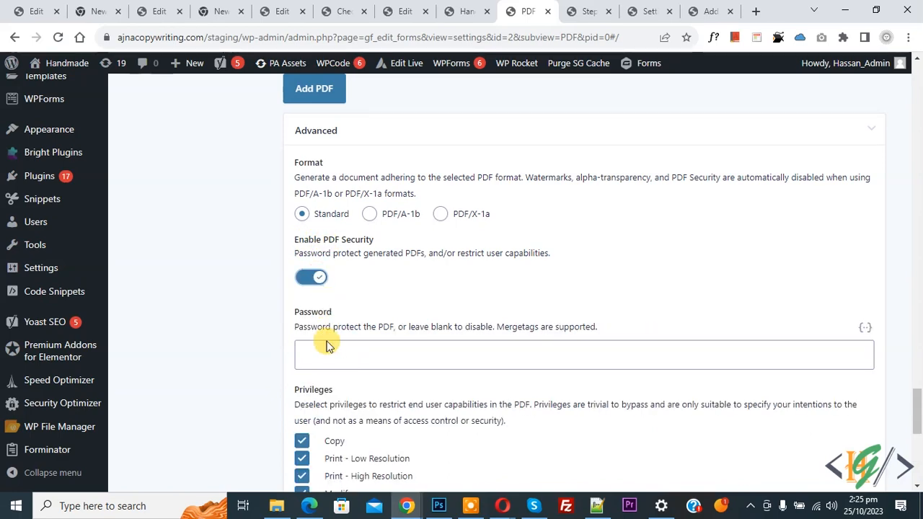
click(309, 279)
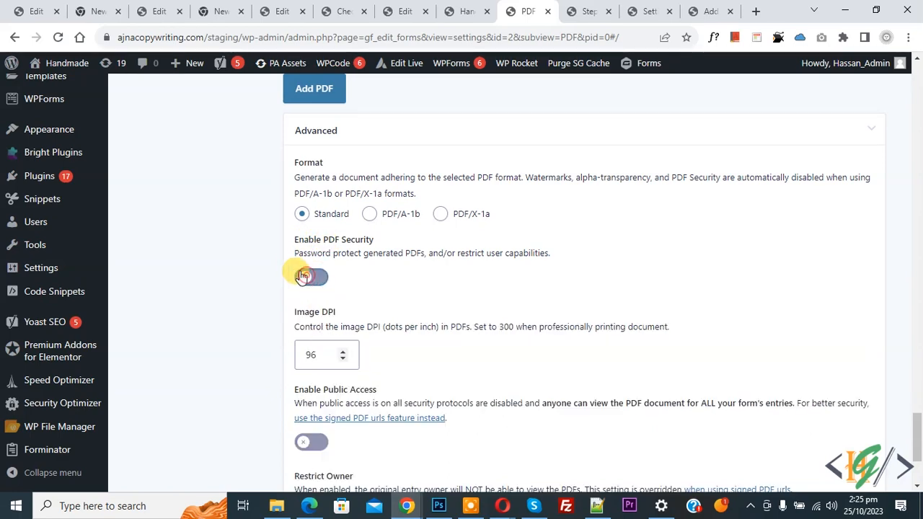
- Save the configured User Form PDF to the form, leaving PDF security off
scroll(270, 255, down, 2)
click(316, 418)
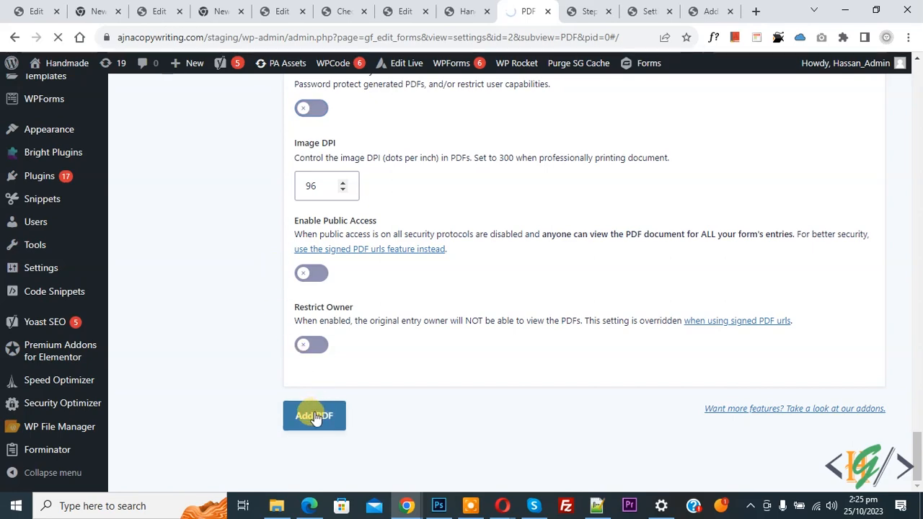
scroll(438, 214, down, 5)
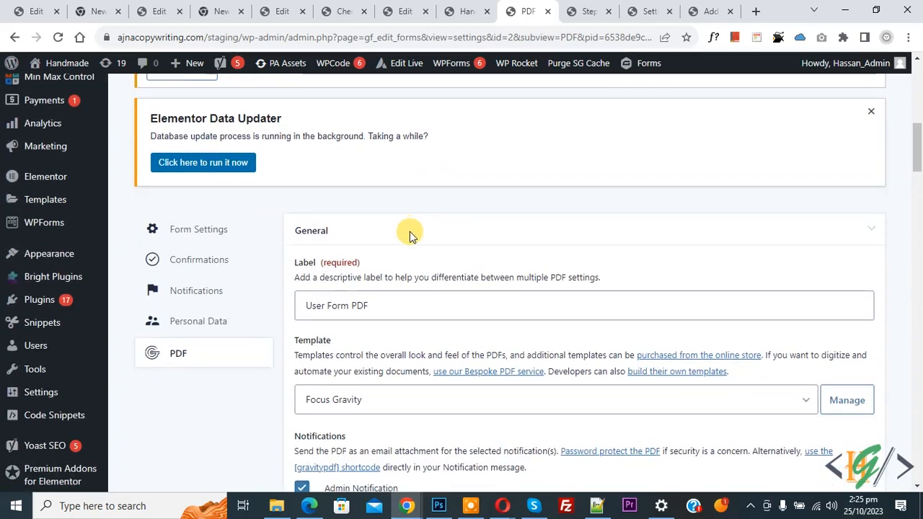
- Return to the form's list of PDFs to check the entries
click(180, 353)
scroll(442, 212, down, 4)
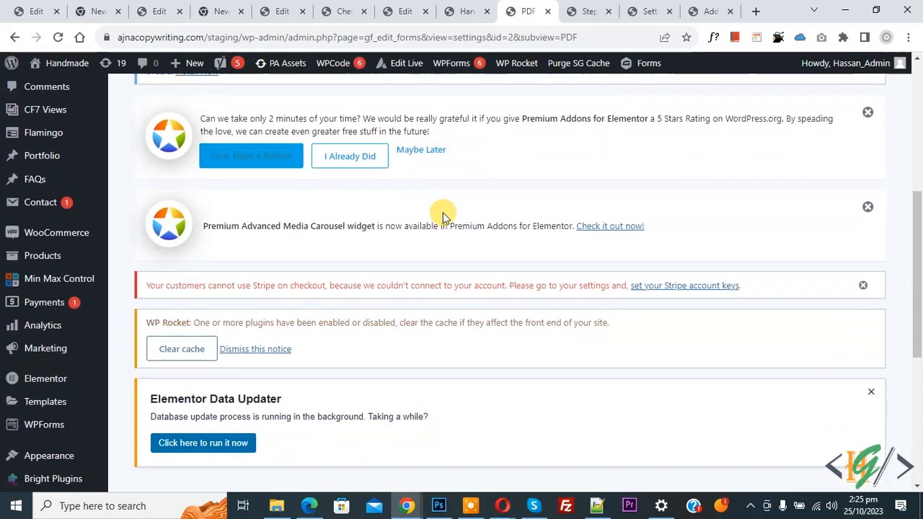
scroll(443, 216, down, 5)
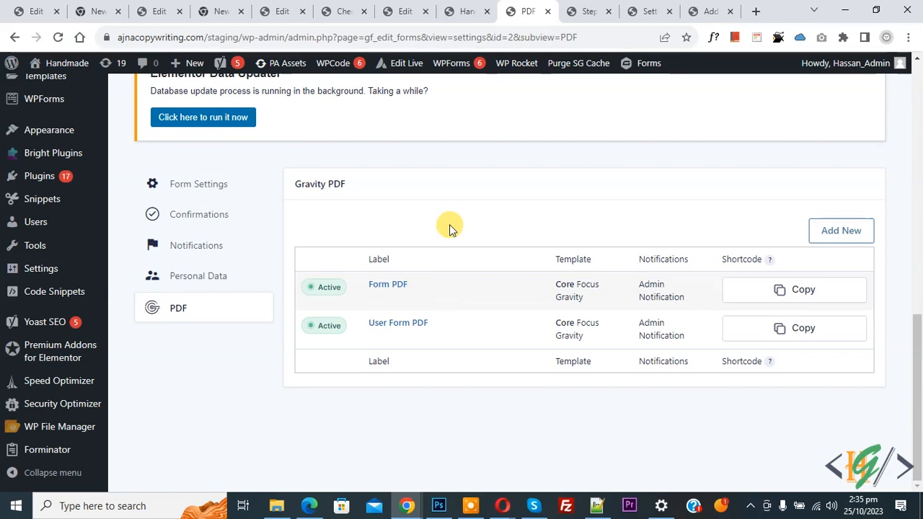
- Open the Notifications section of Multi Step Form's settings by way of its general form settings
click(201, 188)
scroll(377, 173, down, 5)
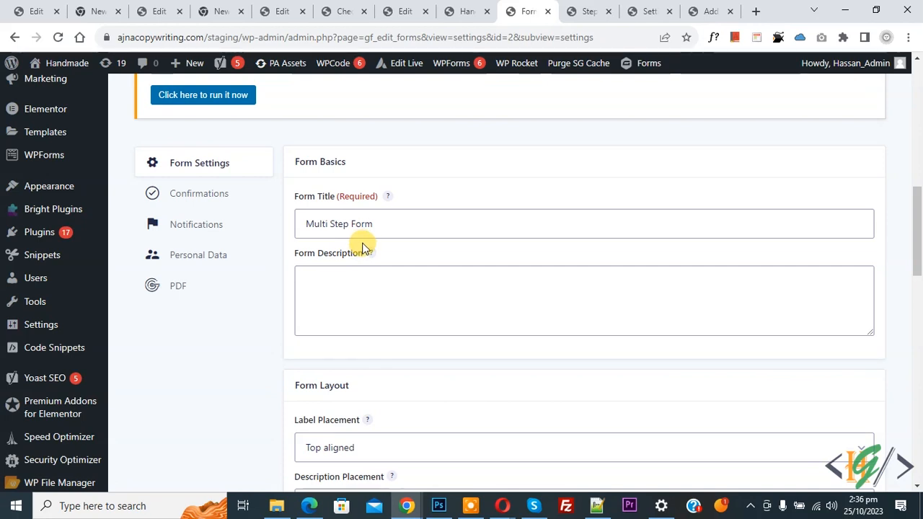
click(192, 229)
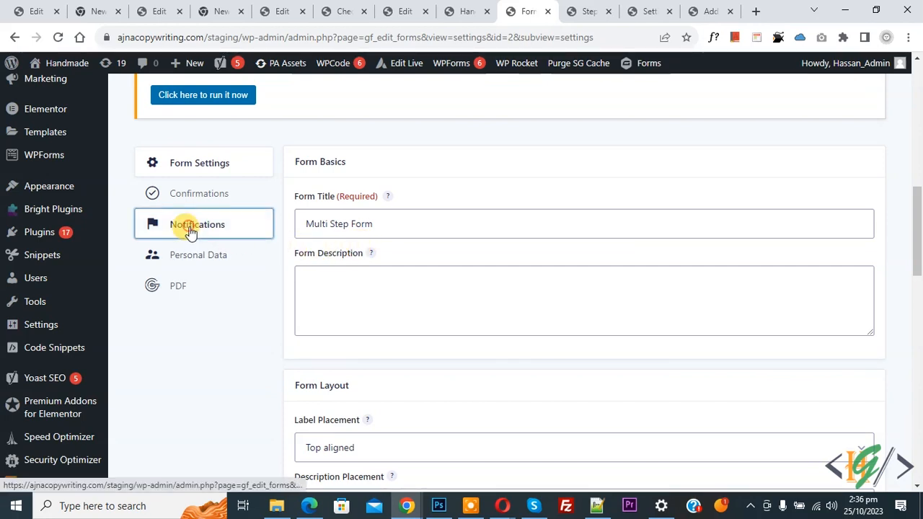
scroll(448, 179, down, 8)
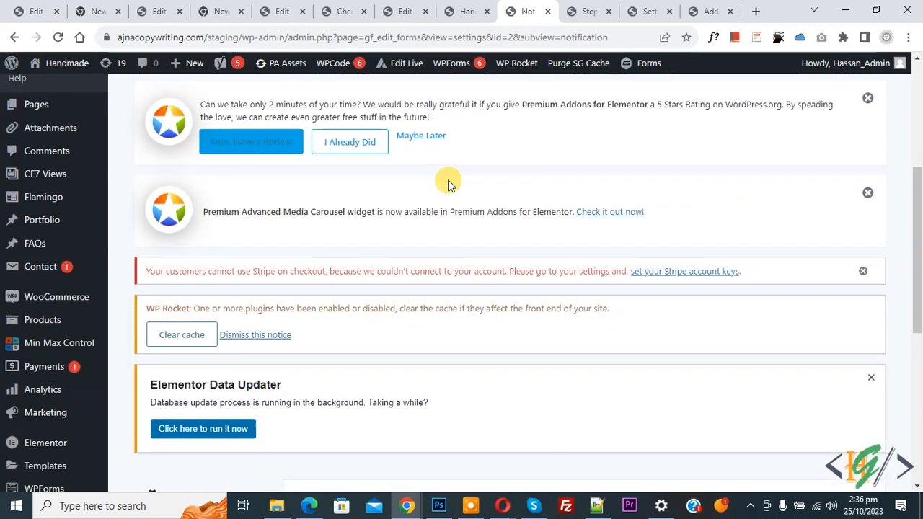
scroll(447, 187, down, 1)
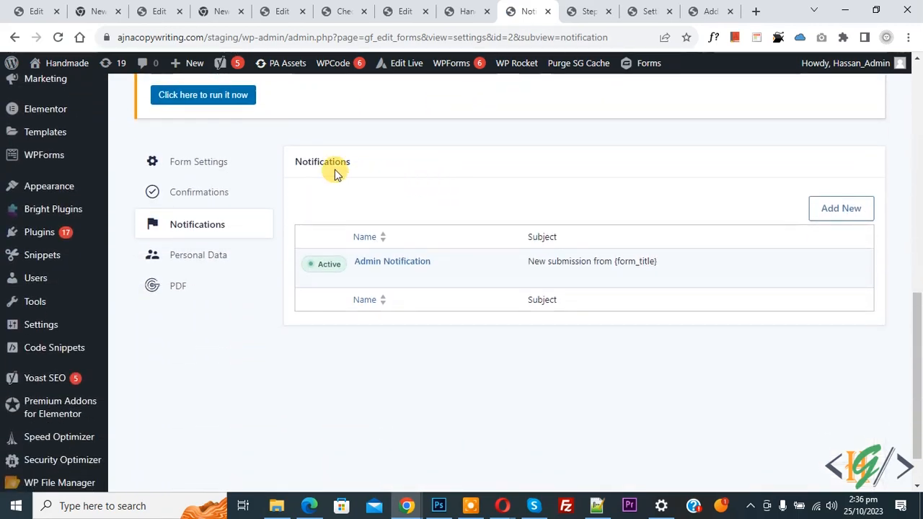
mouse_move(368, 273)
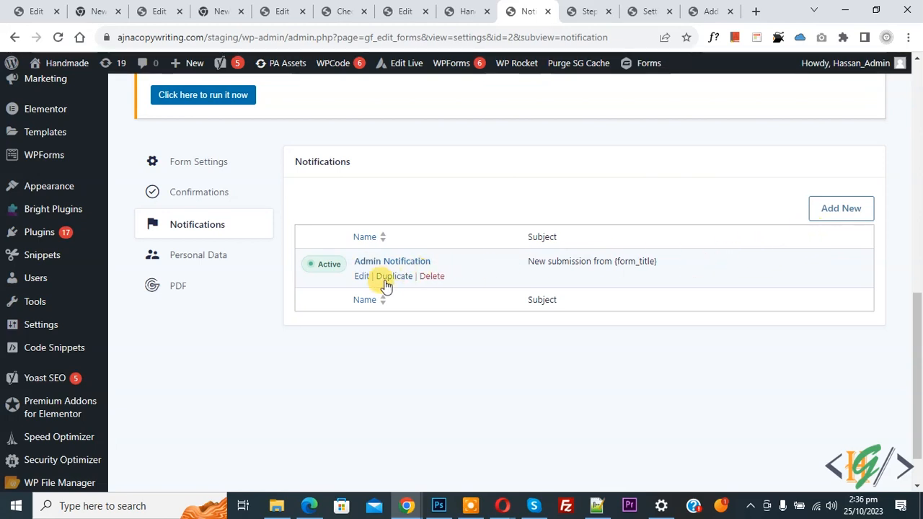
- Open the Admin Notification for editing and view its name and recipient email fields
click(361, 277)
scroll(462, 189, down, 5)
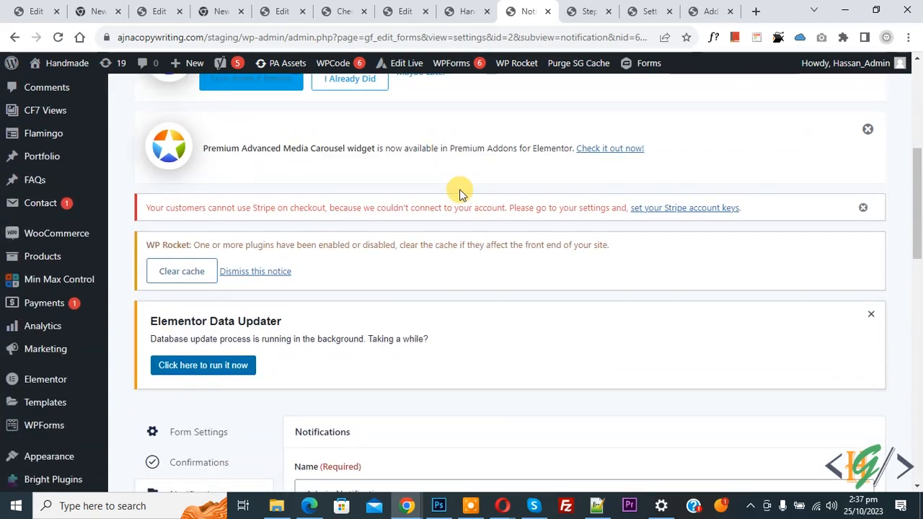
scroll(463, 189, down, 4)
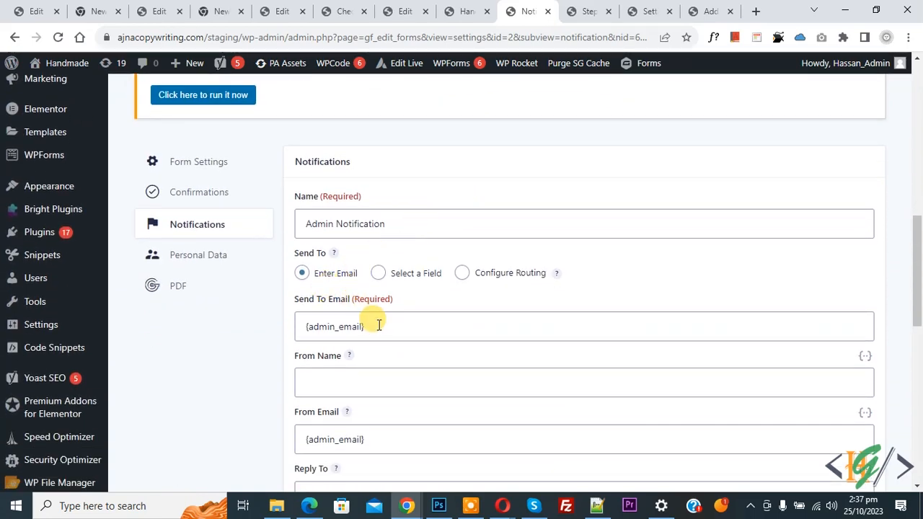
- Set the Admin Notification's From Name to "Submission Form PDF AjnaCopy Writing"
scroll(688, 253, down, 1)
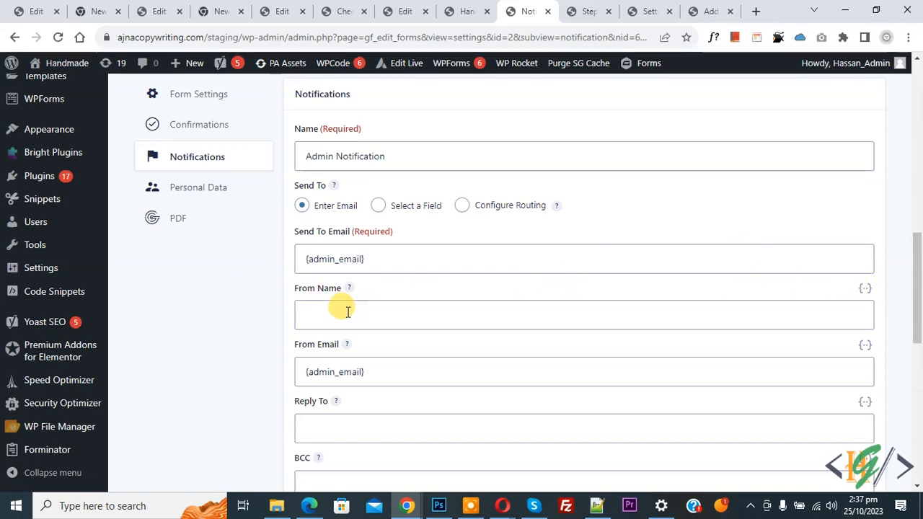
click(432, 321)
text(Submission Form PDF AjnaCopy Writing)
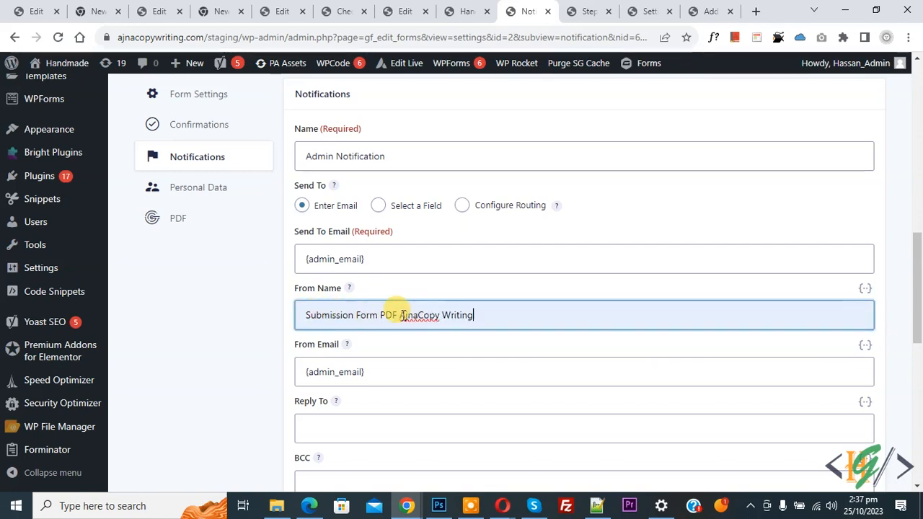
- Get the Email merge tag through From Name, remove it there, and append it to Send To Email as "{admin_email},{Email:4}"
click(864, 291)
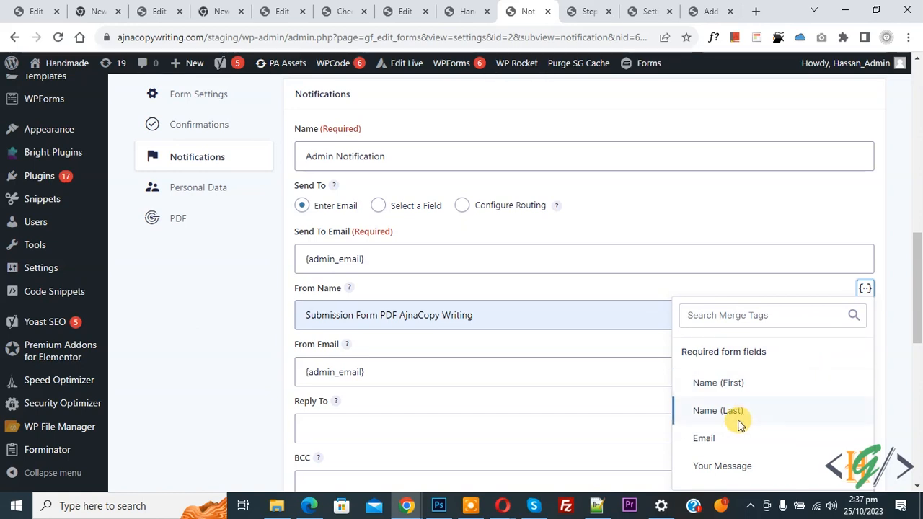
click(703, 438)
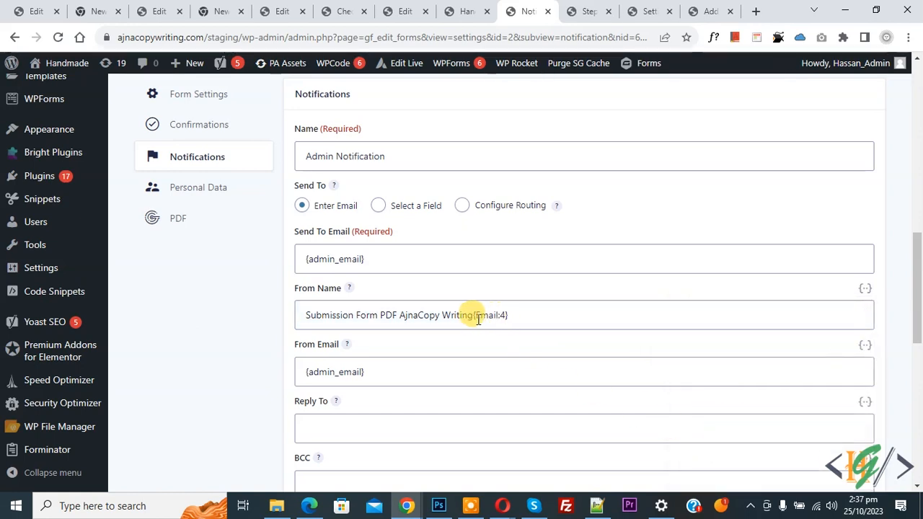
drag(472, 315, 513, 315)
key(ctrl+c)
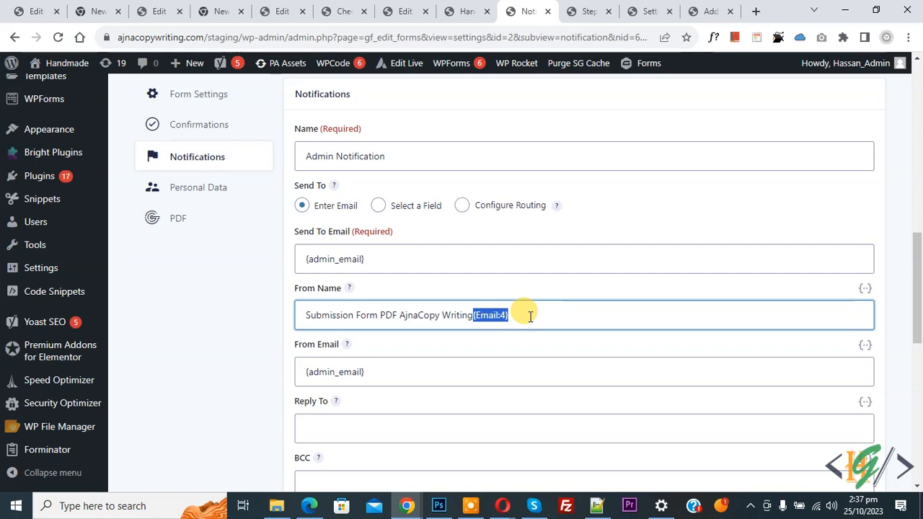
key(BackSpace)
click(431, 256)
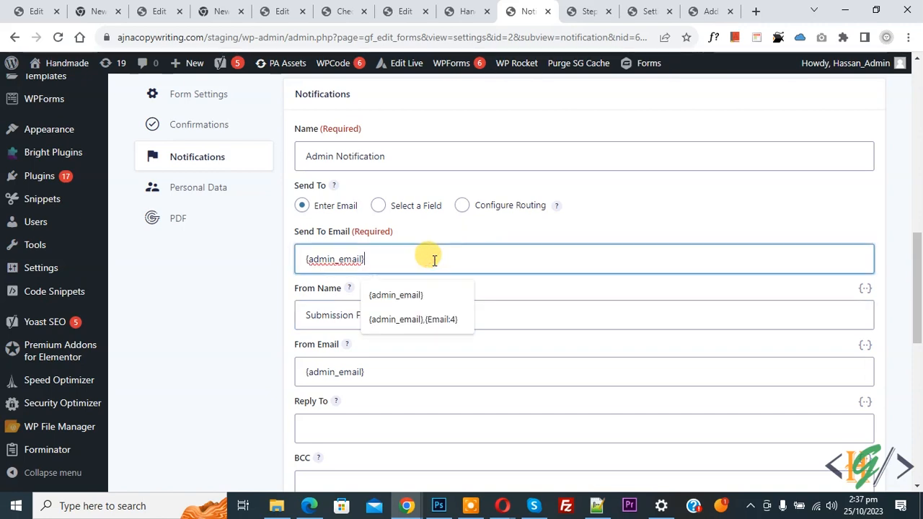
text(,)
key(ctrl+v)
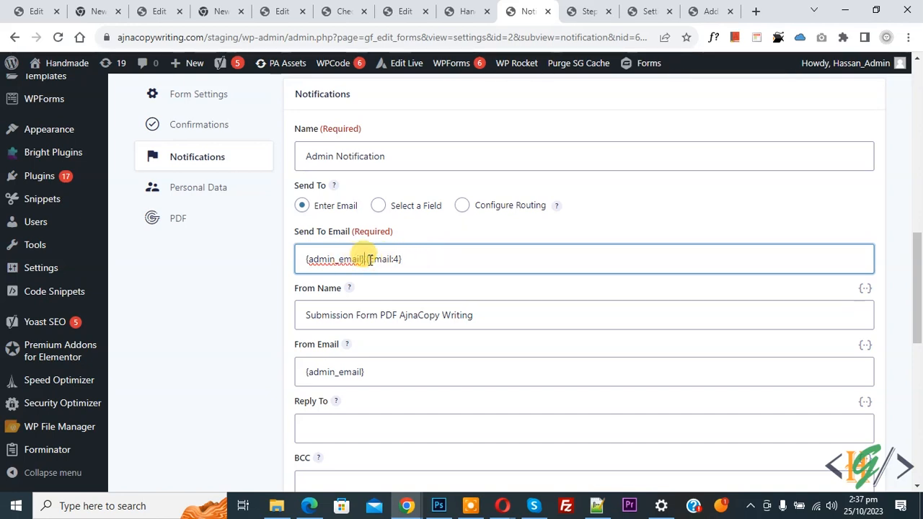
- Check the added merge tag in Send To Email and save the updated Admin Notification
drag(365, 259, 431, 260)
scroll(621, 424, down, 10)
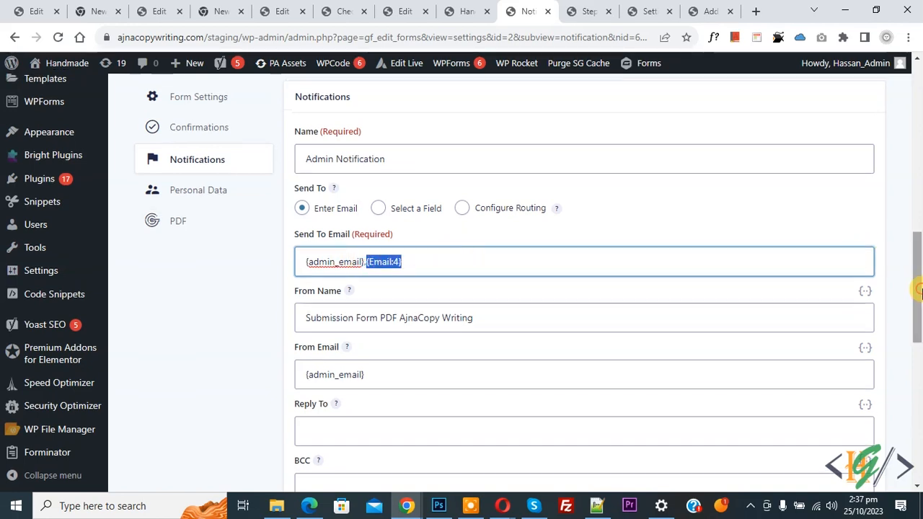
click(362, 420)
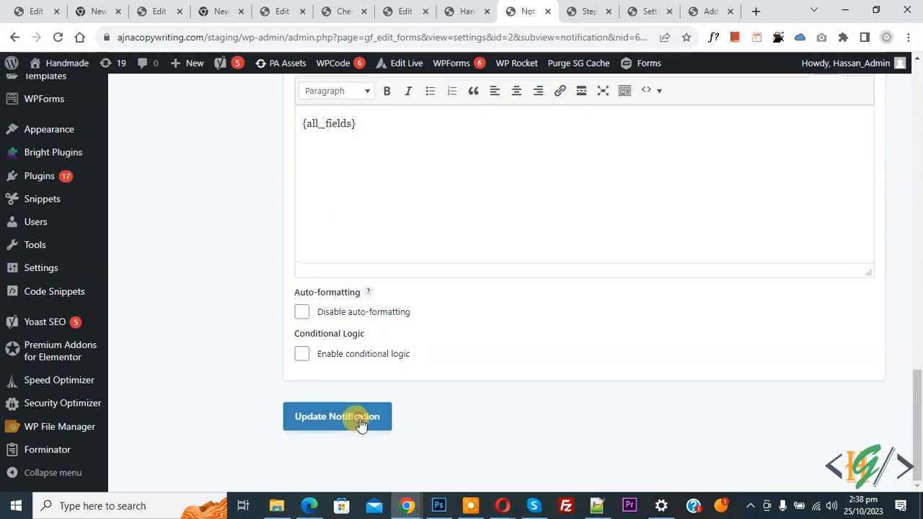
- Switch to the already open page showing the multi-step form and reload it
click(587, 11)
click(59, 39)
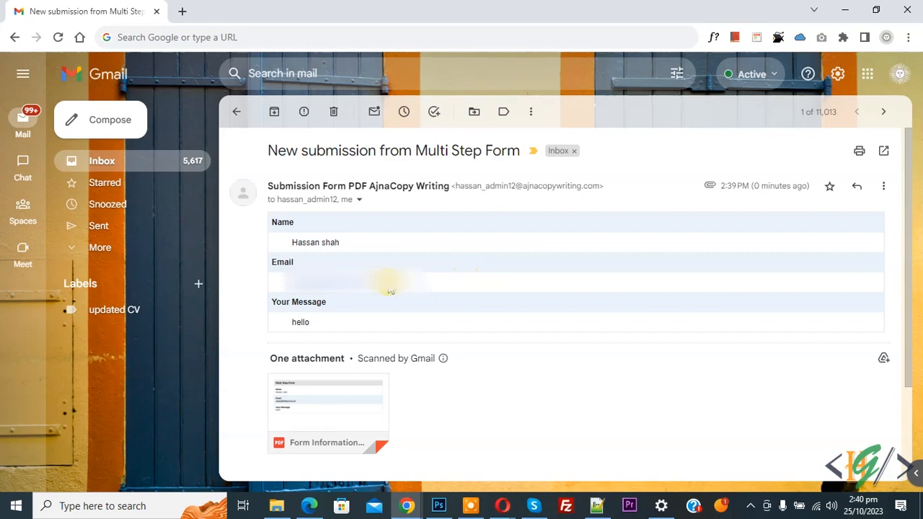
- Open the Form Information.pdf attachment of the "New submission from Multi Step Form" email in Gmail
mouse_move(354, 392)
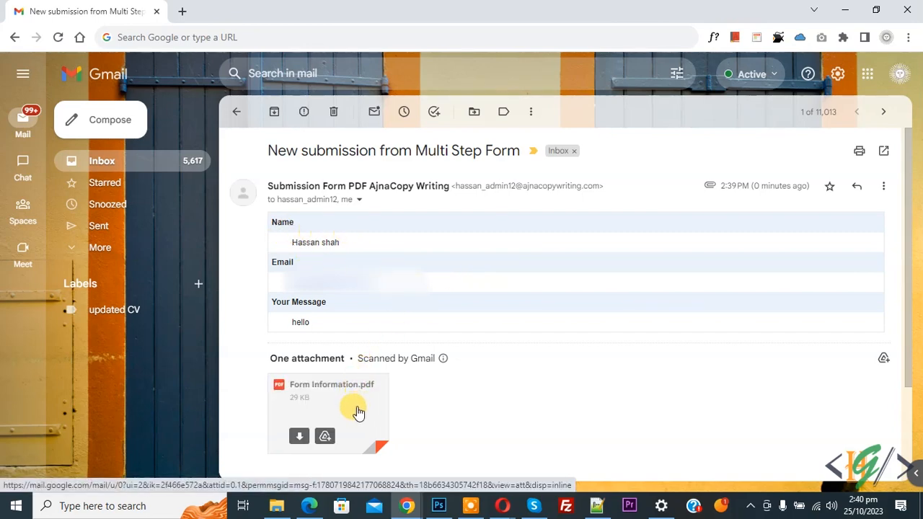
click(358, 409)
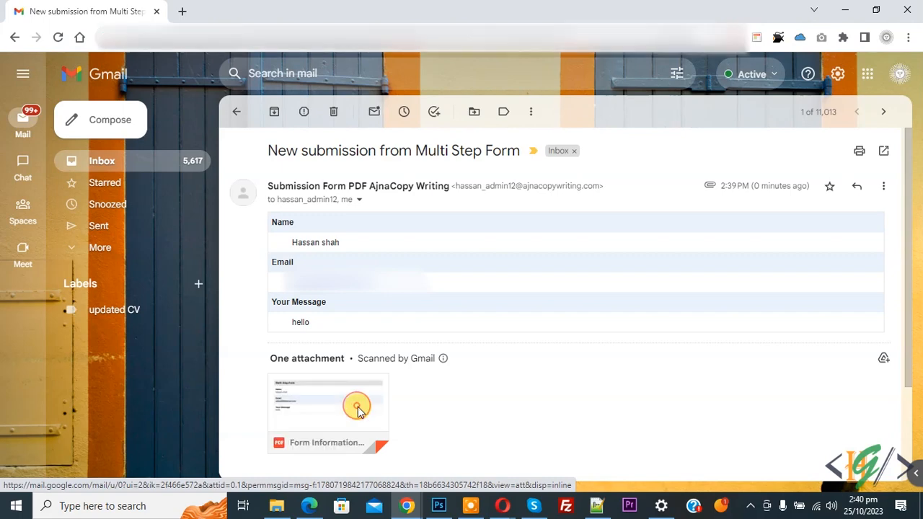